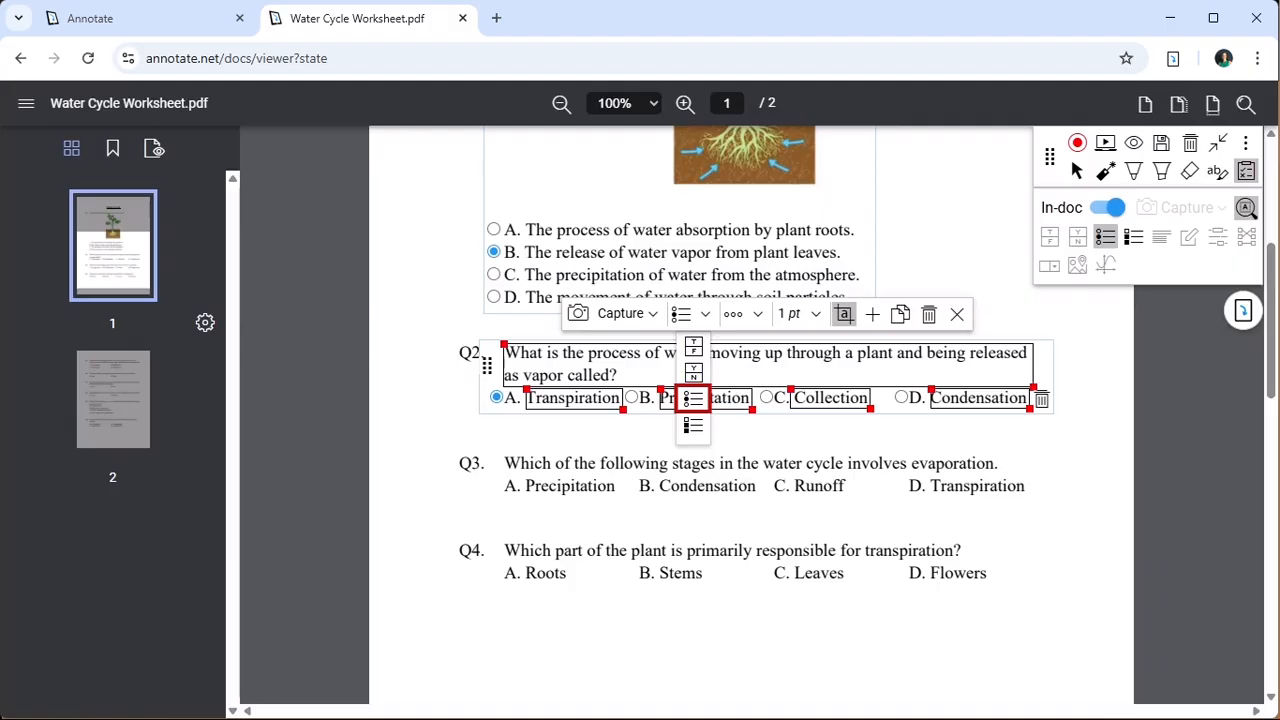
- Try the multiple-answer checkbox type on Q2, restore the single-answer type, and set the question's score to 2 pt
left_click(693, 426)
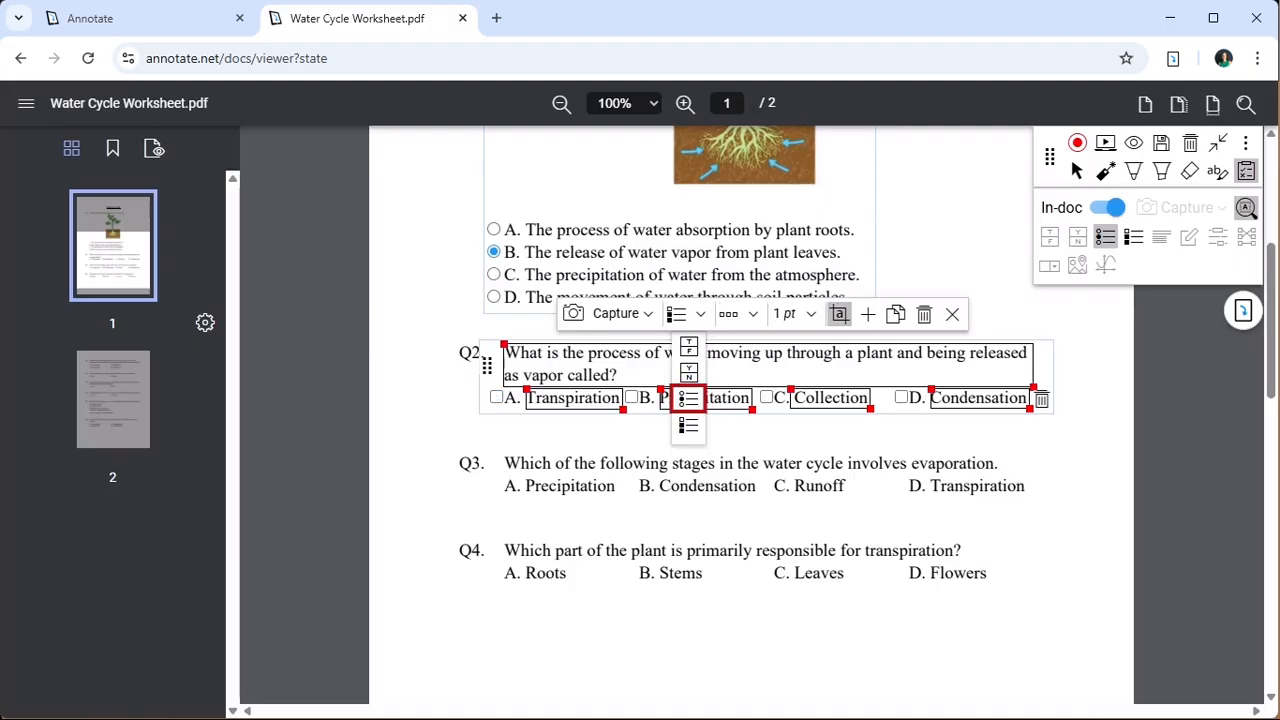
left_click(688, 398)
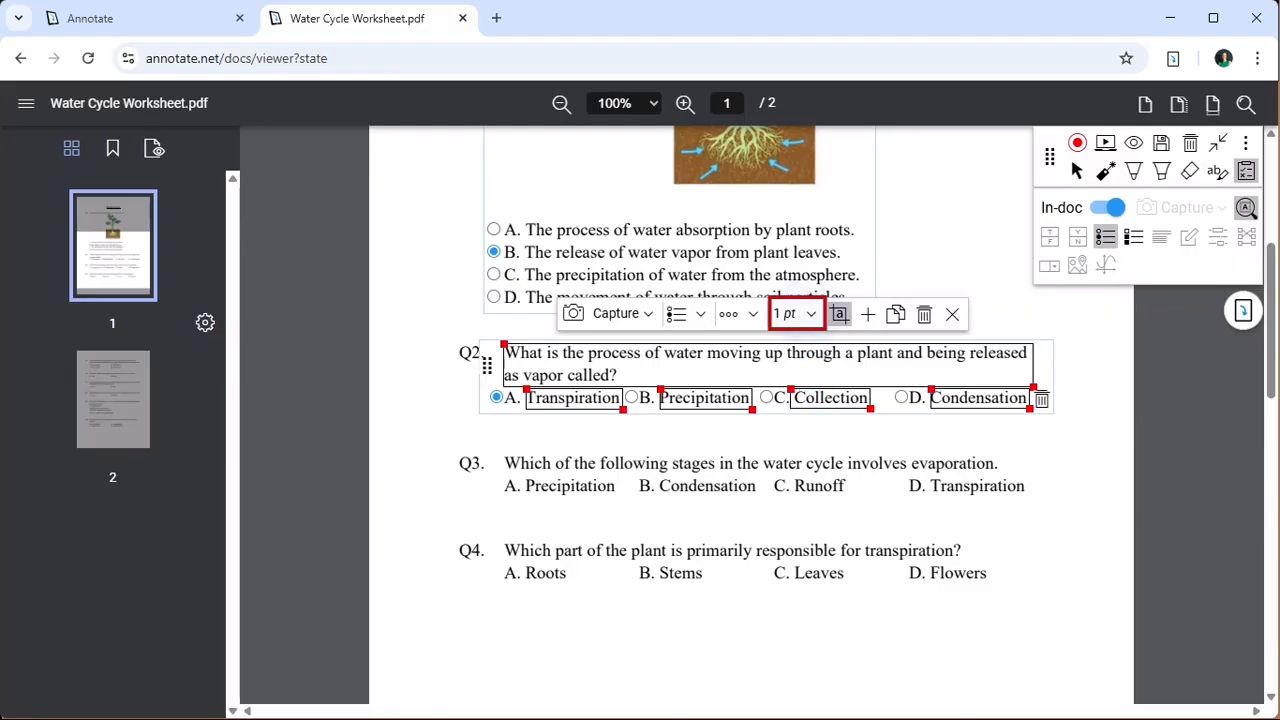
left_click(795, 313)
left_click(799, 384)
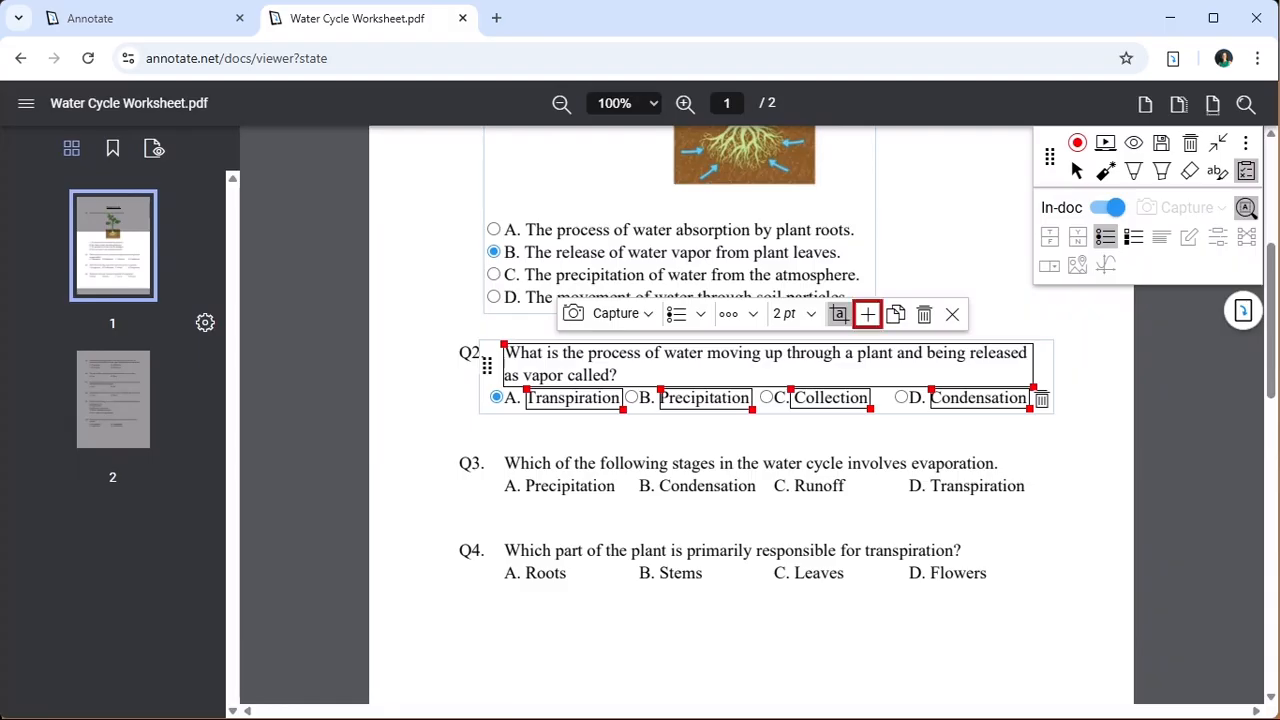
left_click(868, 315)
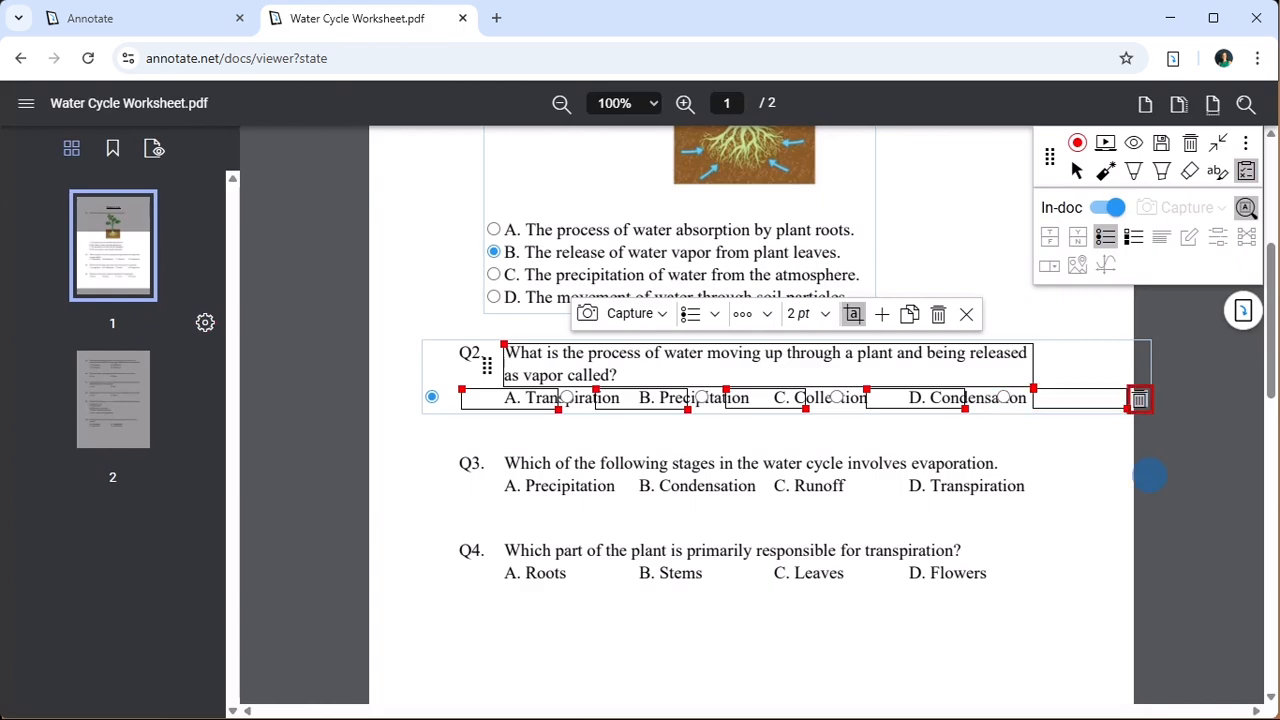
left_click(1139, 399)
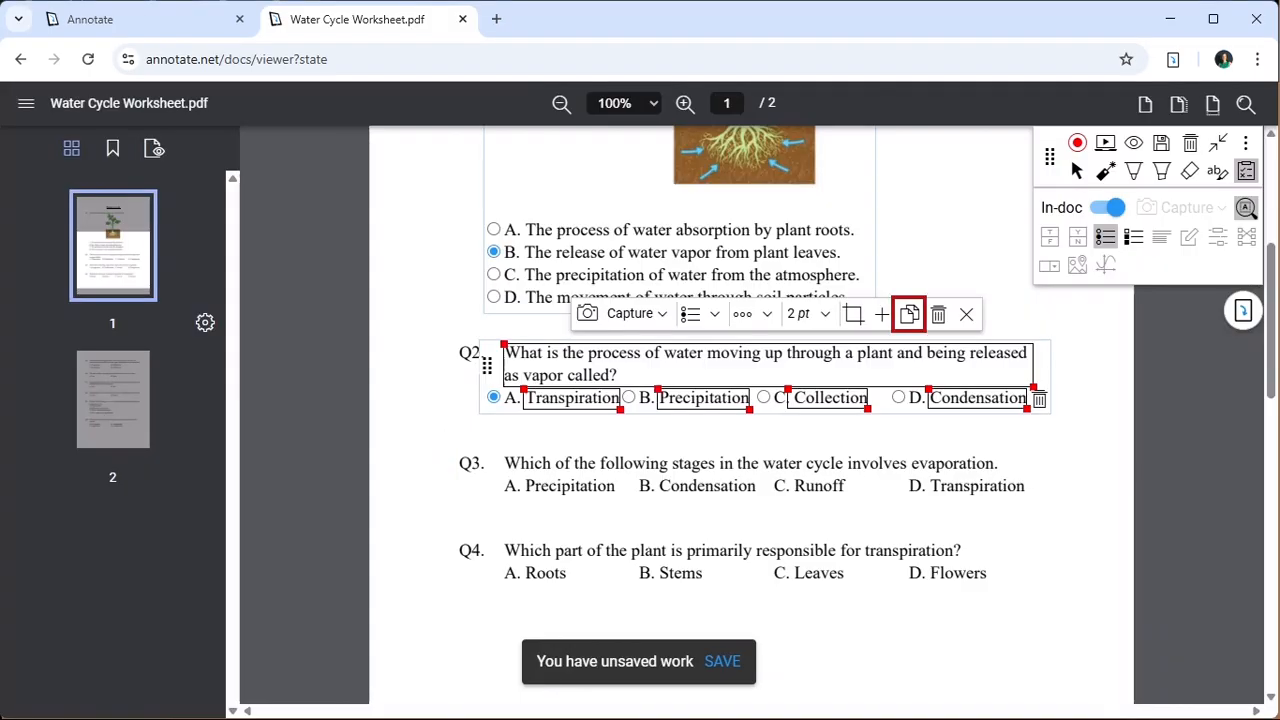
left_click(909, 314)
left_click(487, 452)
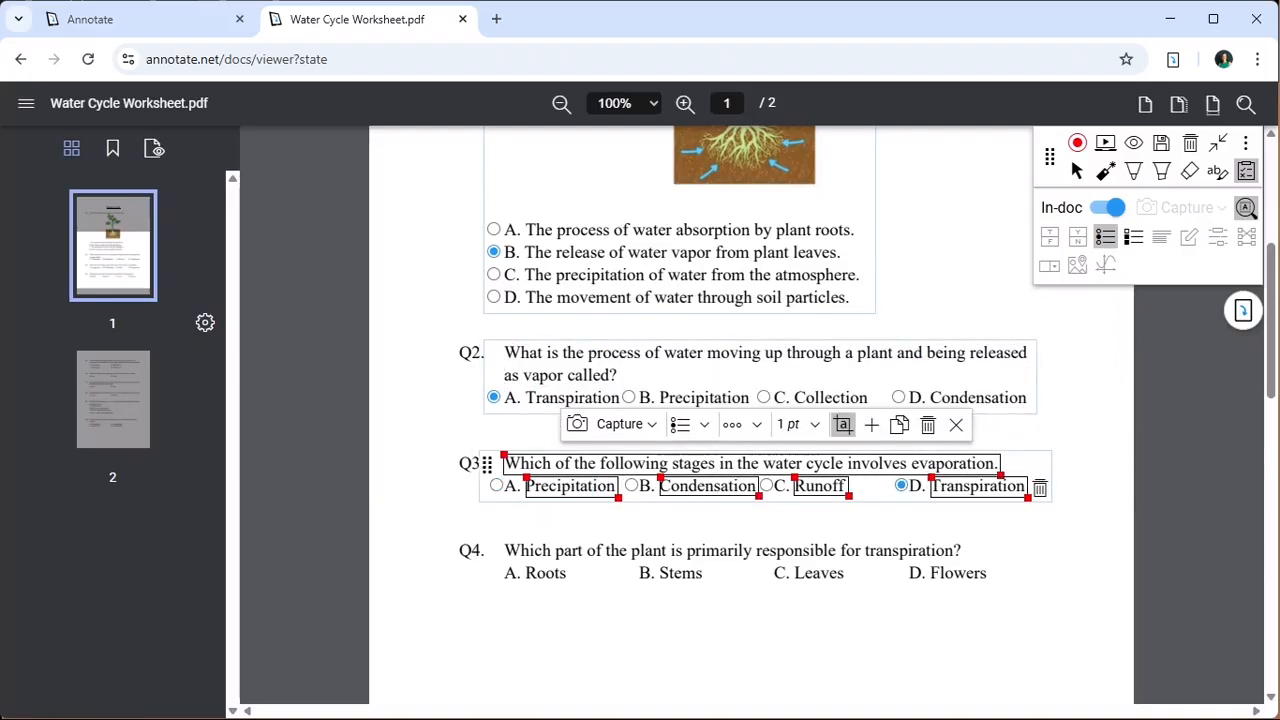
left_click(928, 425)
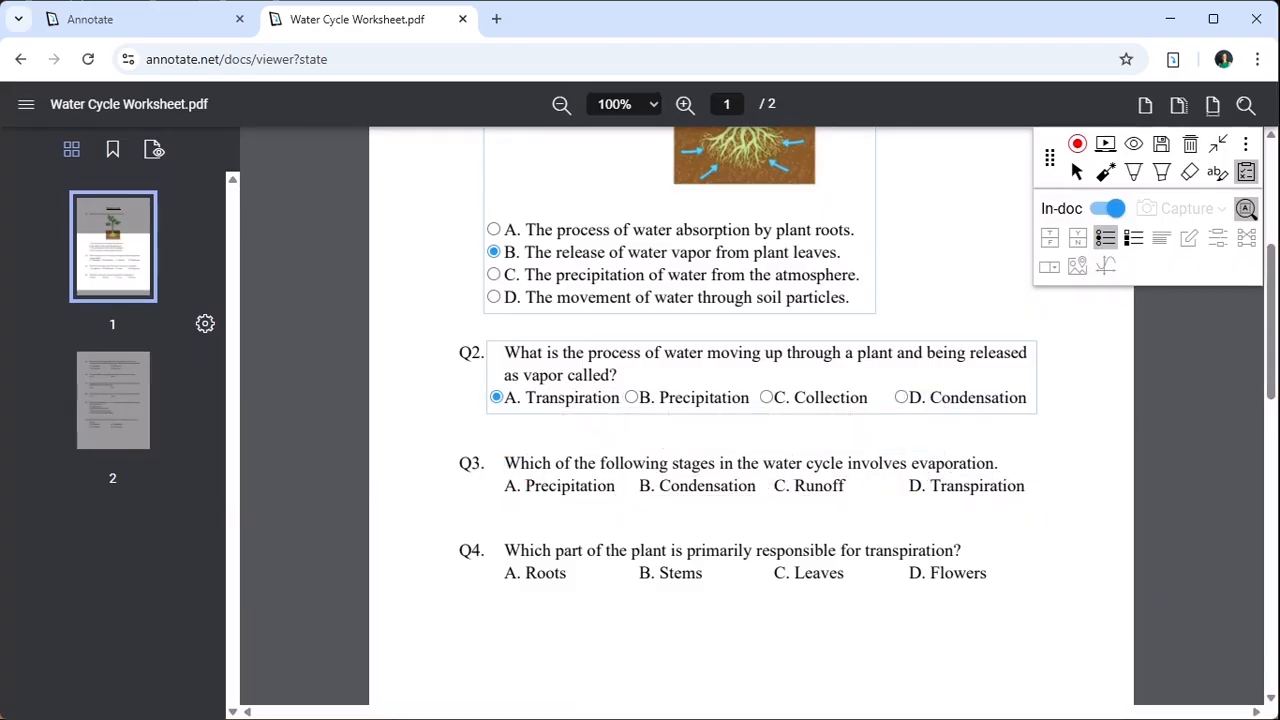
left_click(695, 390)
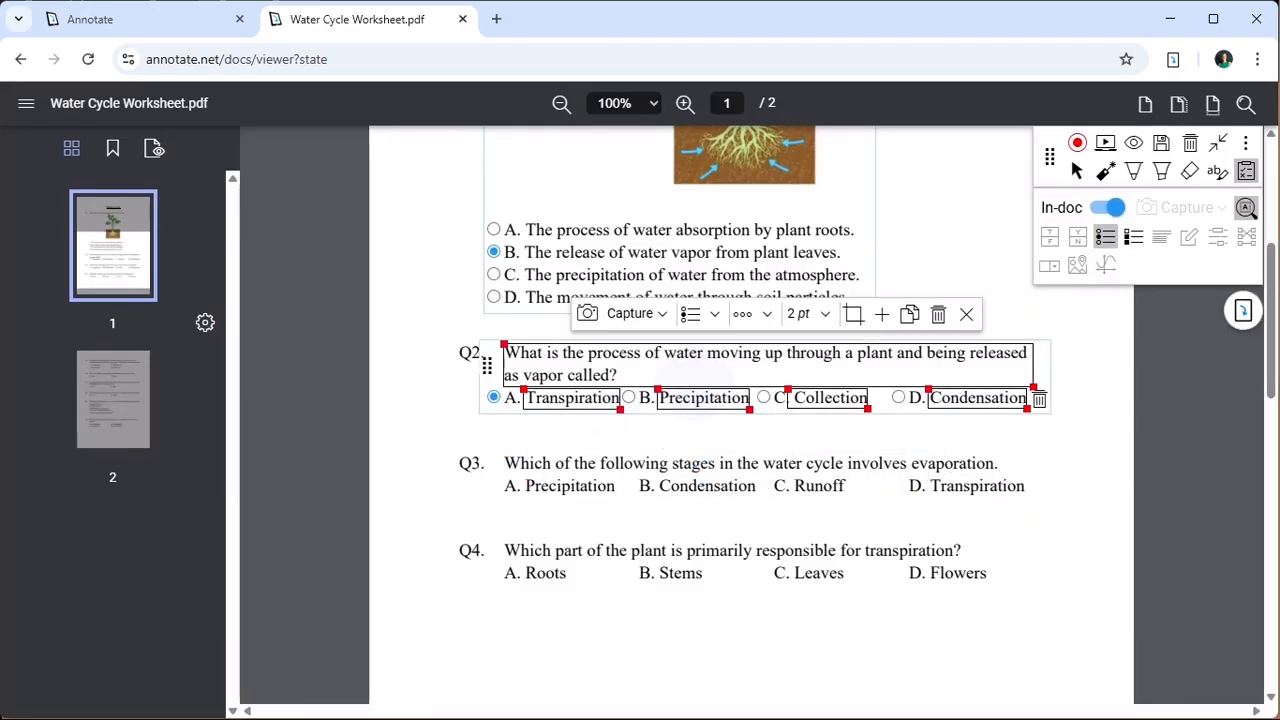
left_click(966, 314)
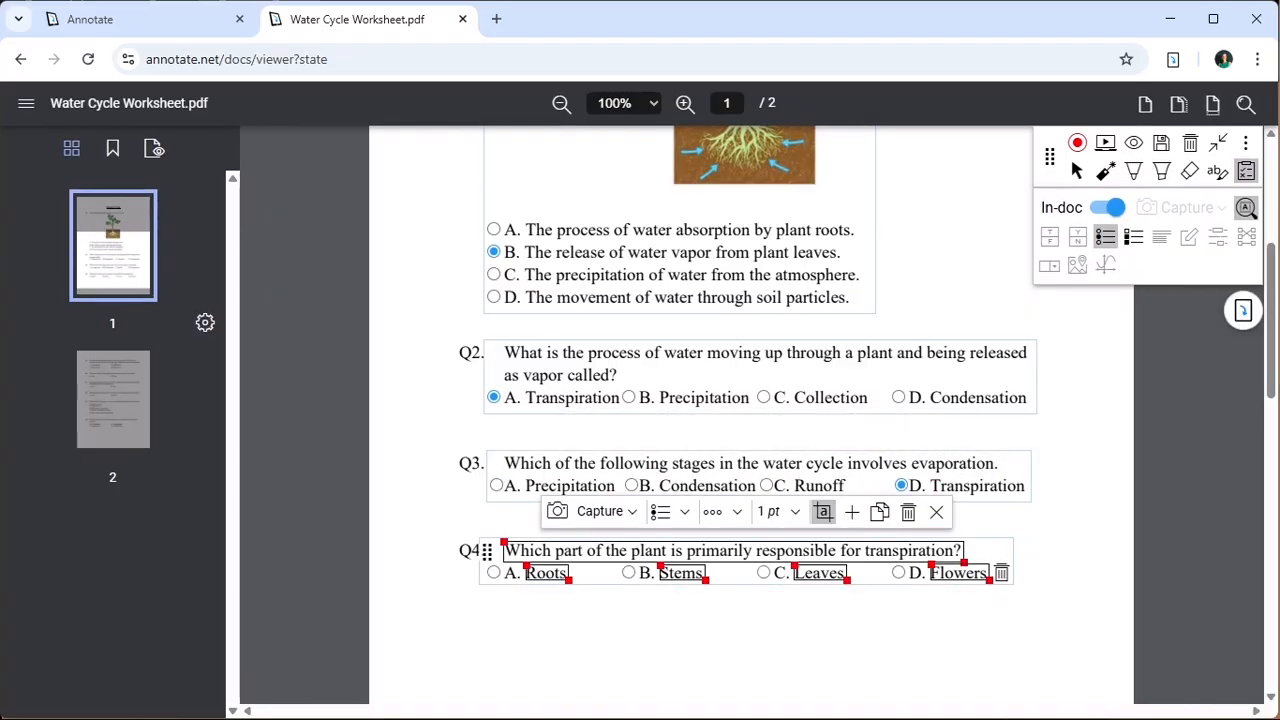
- Mark C. Leaves as the correct answer to Q4
left_click(763, 572)
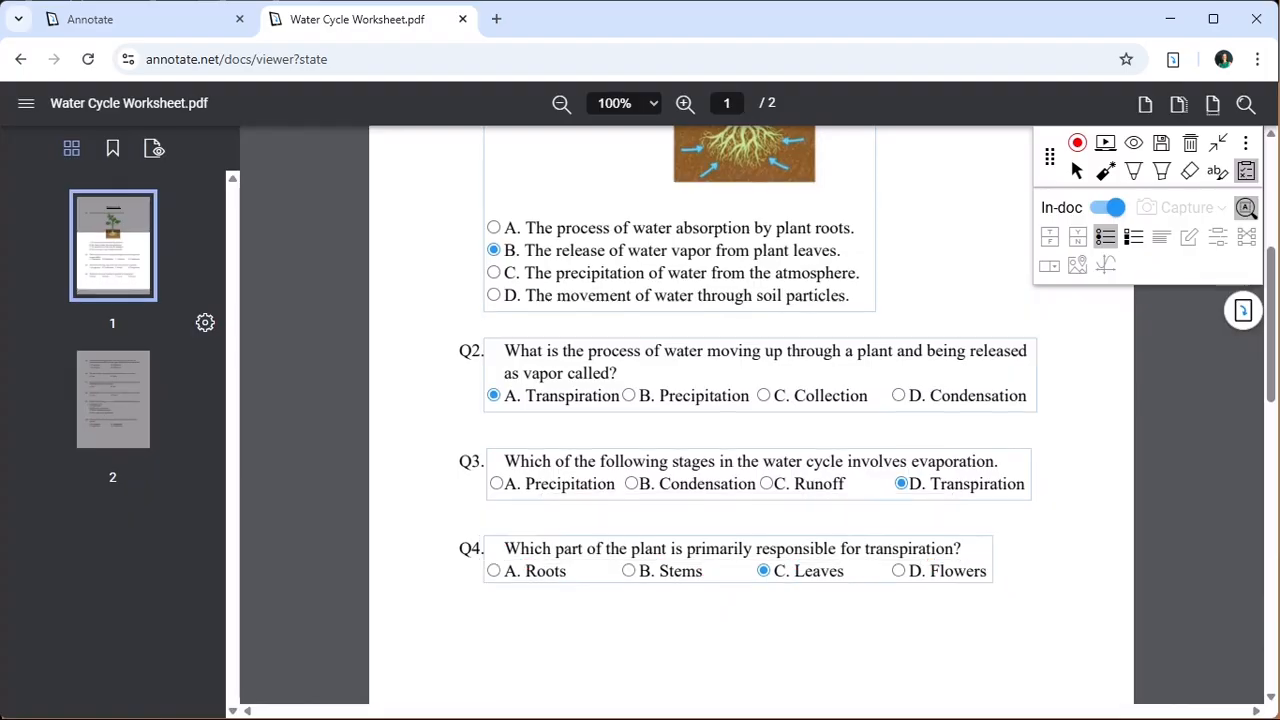
- Turn off automatic question detection and place a single-answer multiple-choice control over Q5 on page 2, with its question box covering the full statement
scroll(750, 415, "down", 5)
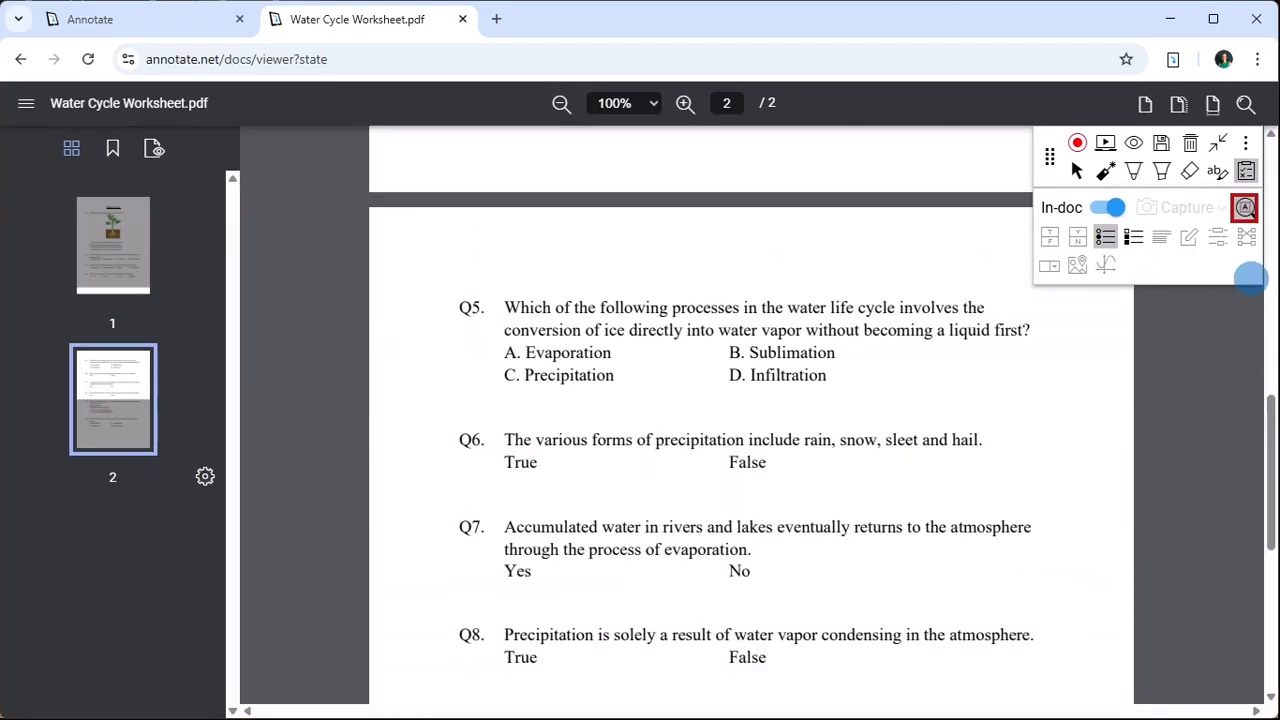
left_click(1246, 208)
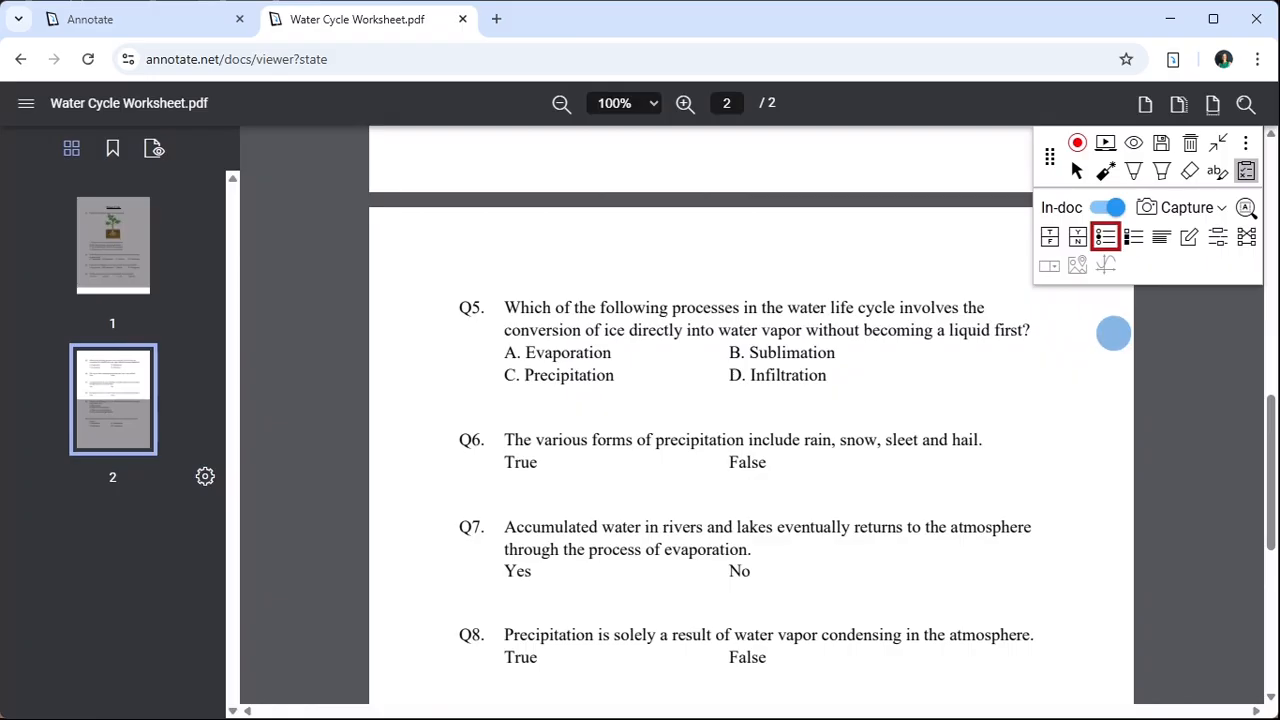
left_click(1105, 236)
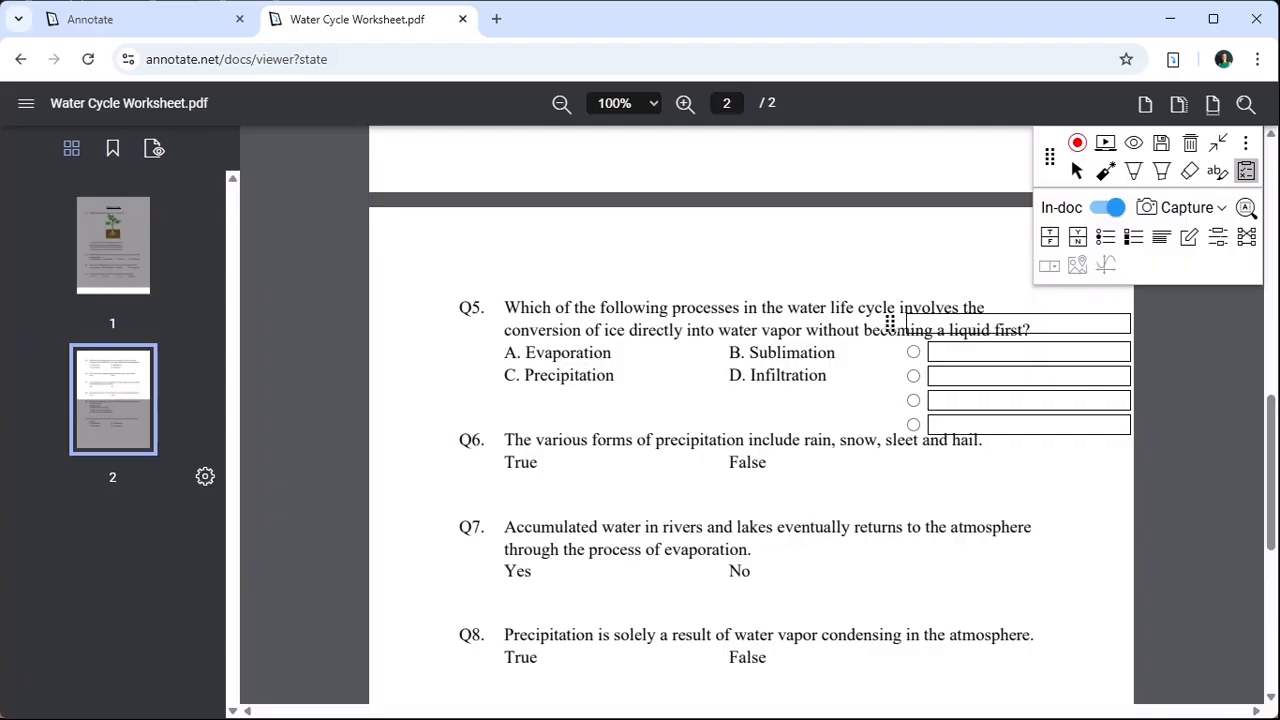
left_click(889, 323)
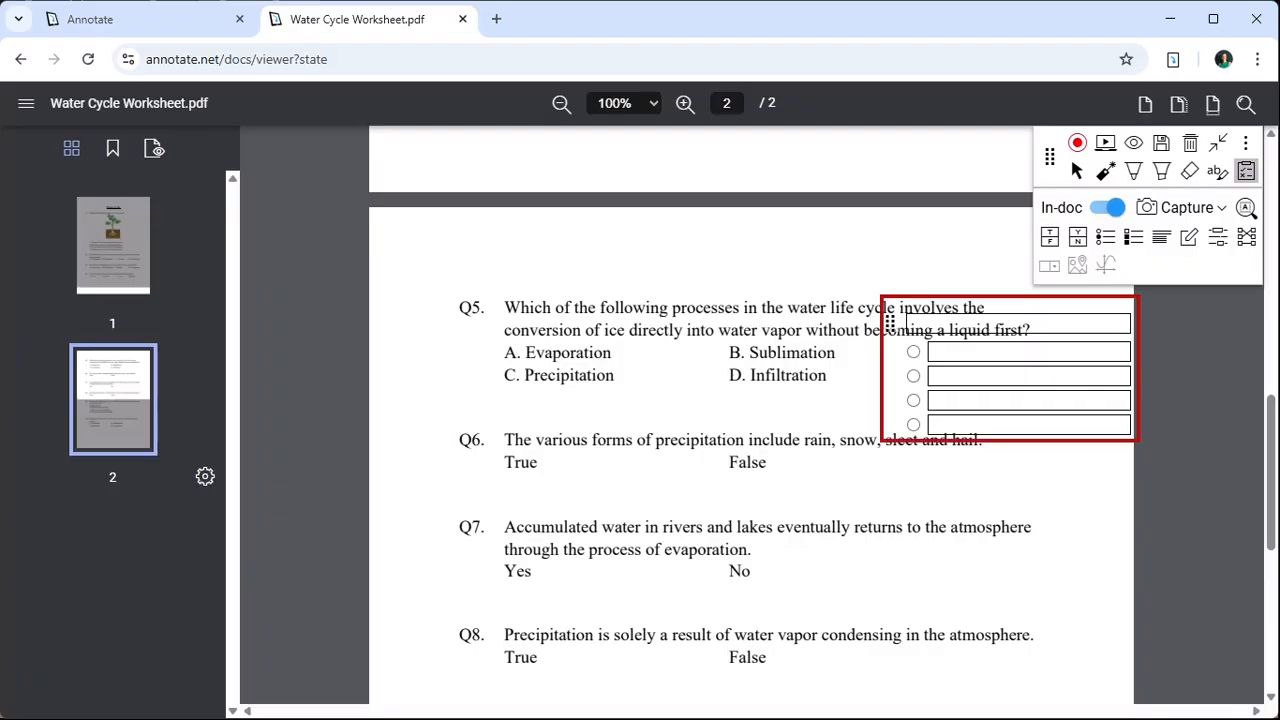
left_click_drag(889, 323, 482, 306)
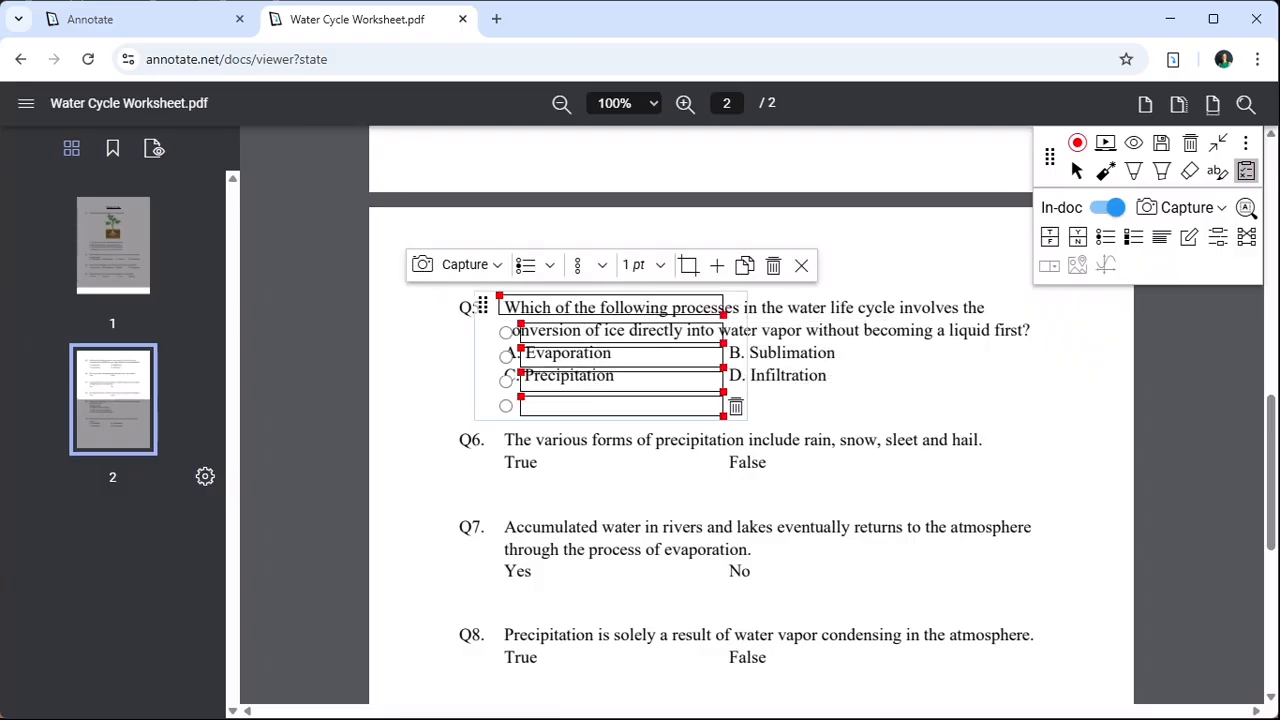
left_click_drag(723, 315, 1038, 341)
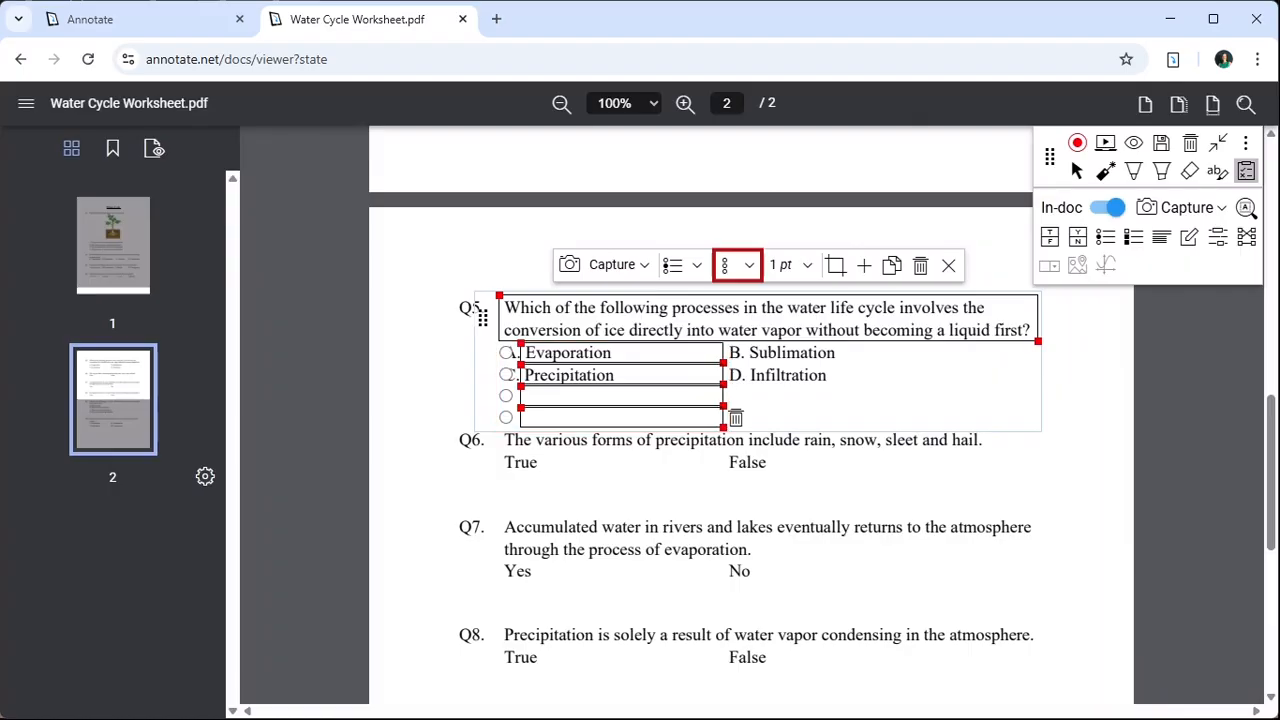
- Arrange Q5's answer options in a two-by-two grid and fit the option boxes around Evaporation, Sublimation, Precipitation and Infiltration
left_click(745, 264)
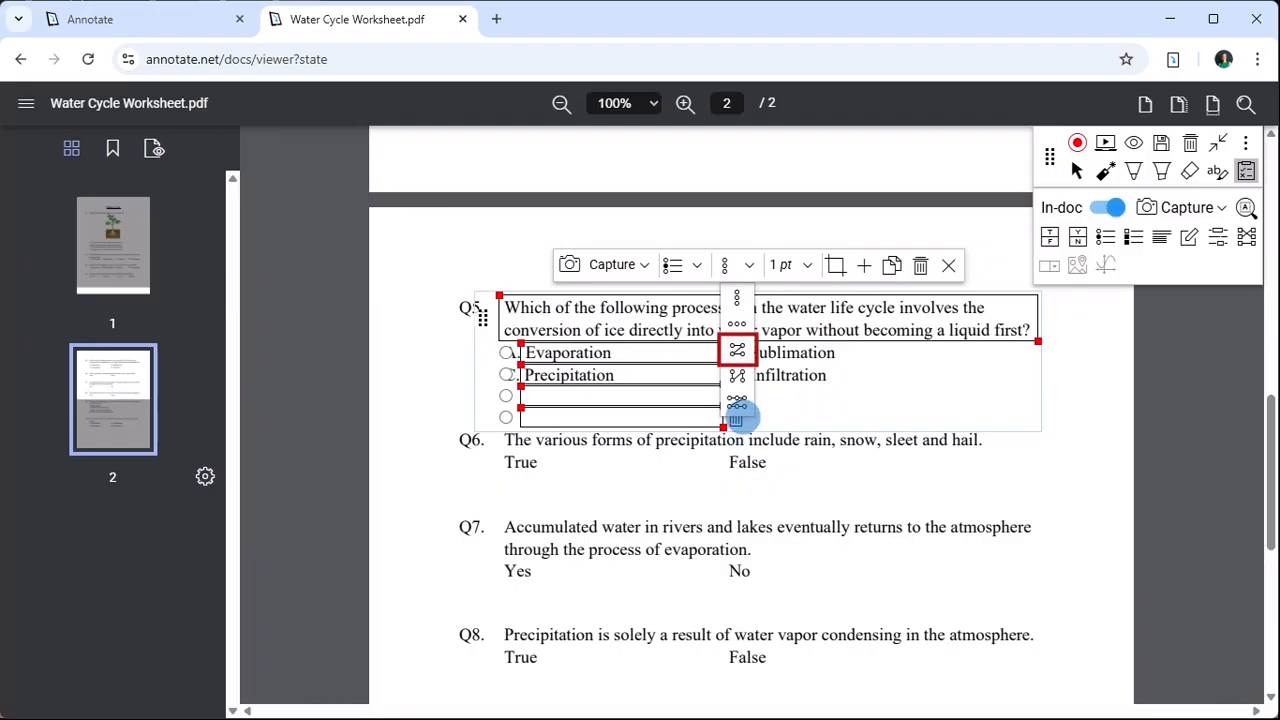
left_click(737, 349)
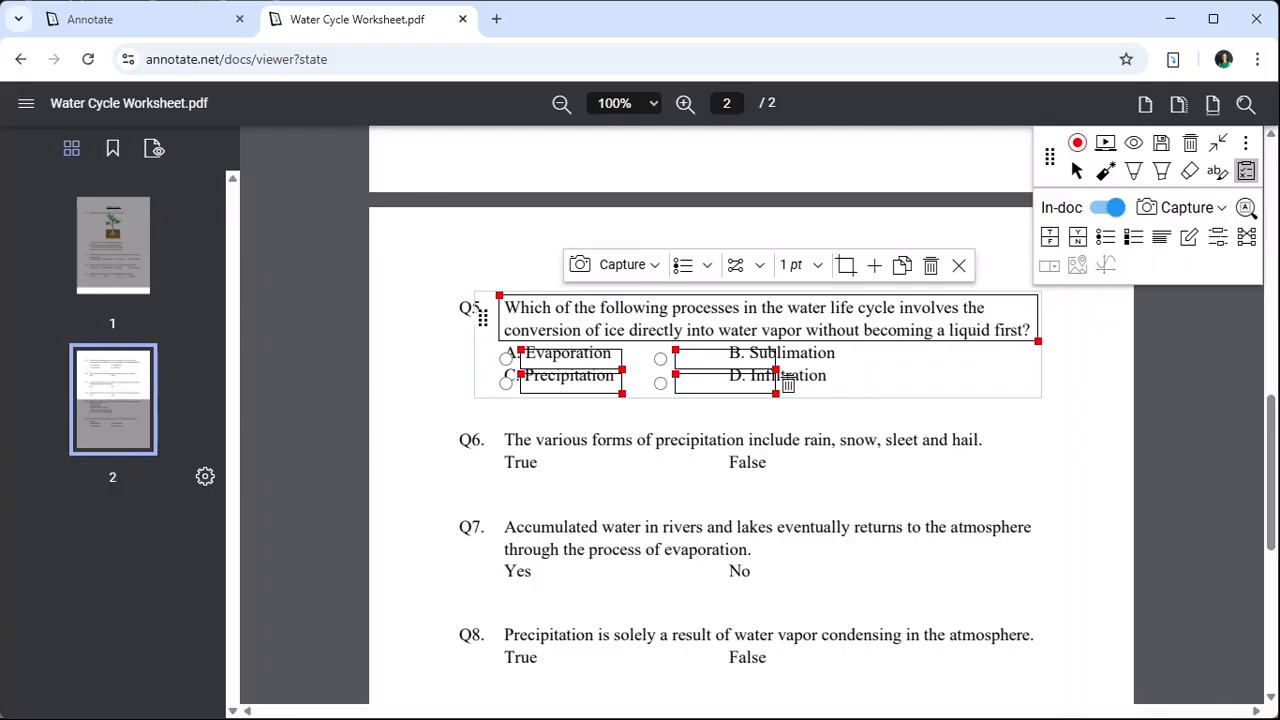
left_click_drag(574, 375, 556, 368)
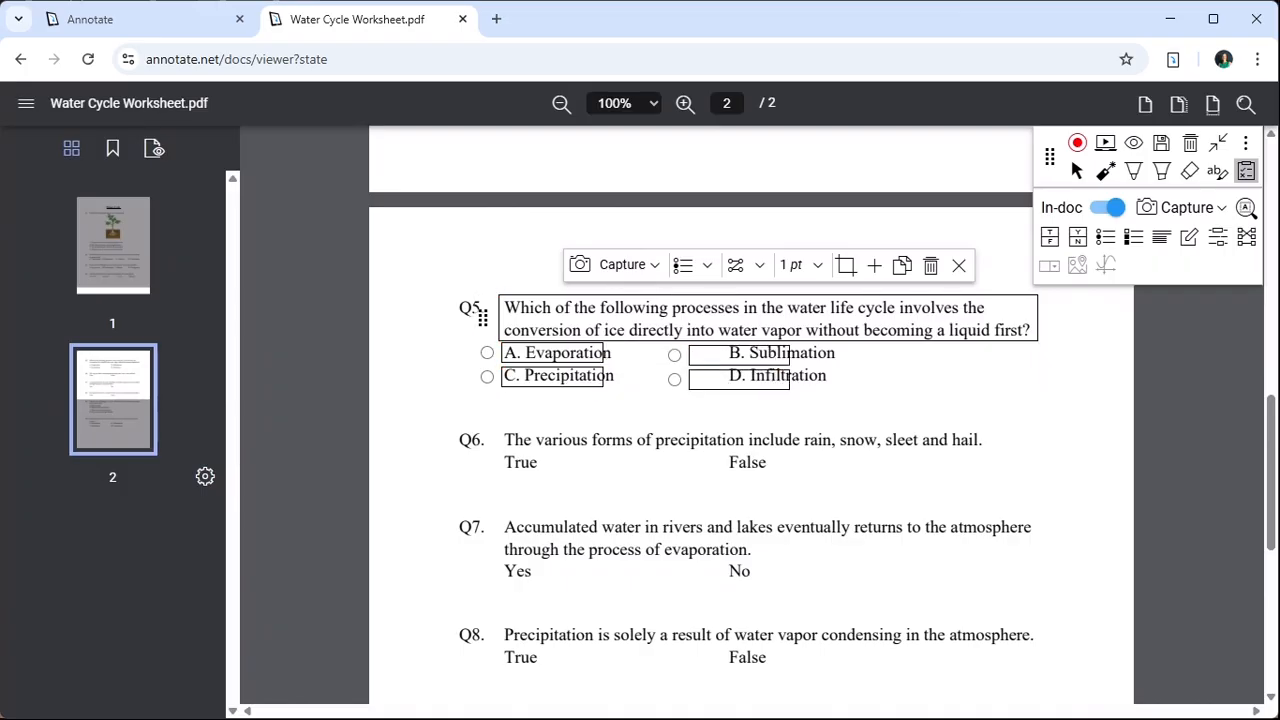
left_click_drag(786, 383, 836, 377)
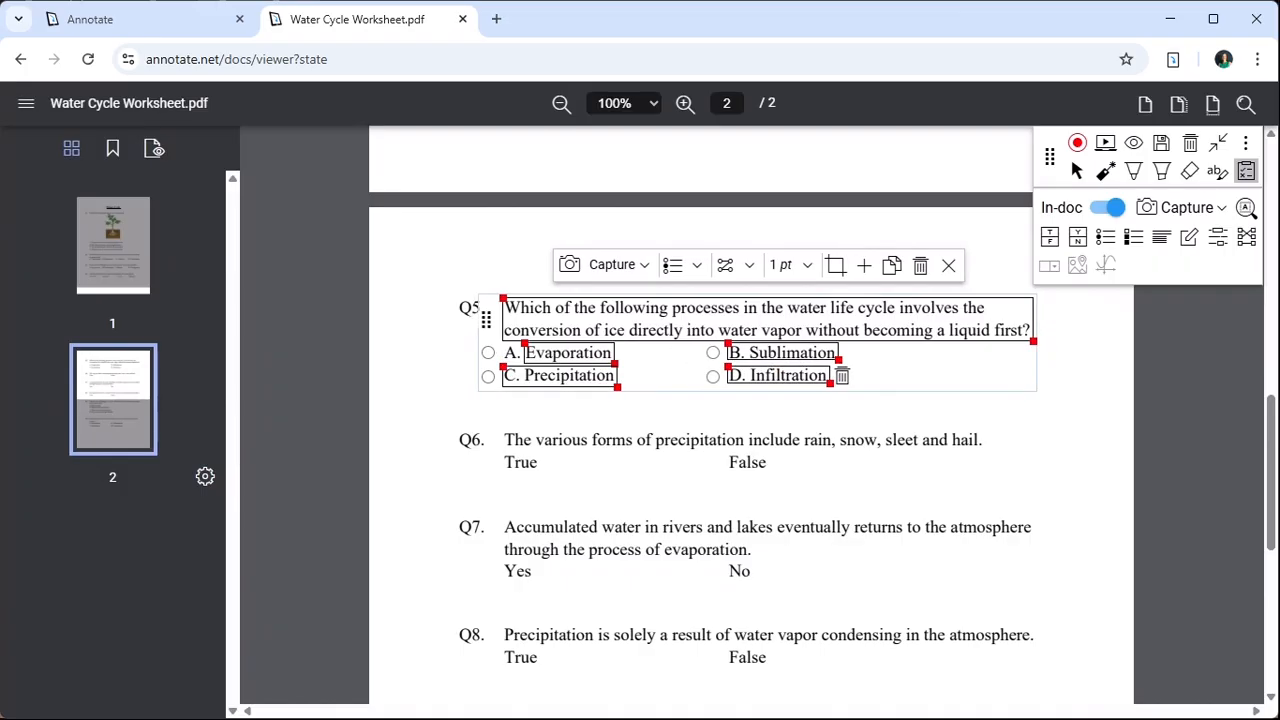
left_click_drag(505, 367, 523, 366)
left_click_drag(729, 343, 748, 365)
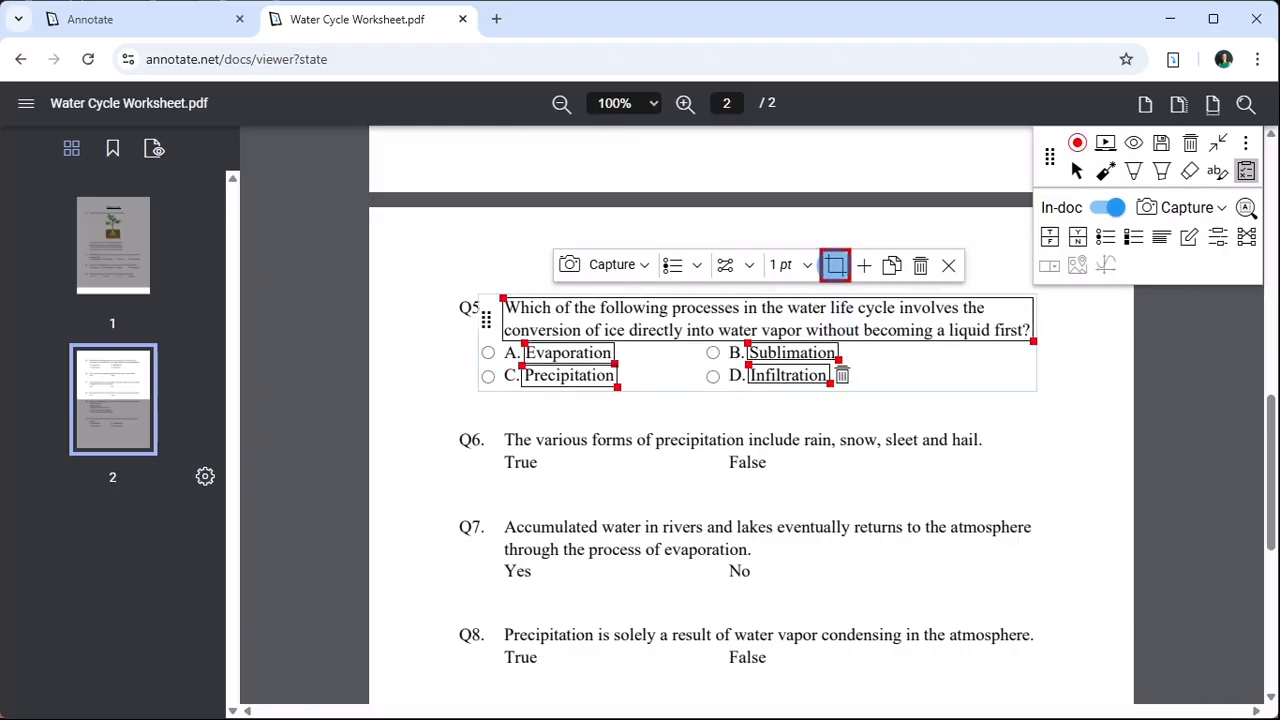
- Crop Q5's question and option areas from the page and mark B. Sublimation as the correct answer
left_click(835, 265)
left_click(713, 352)
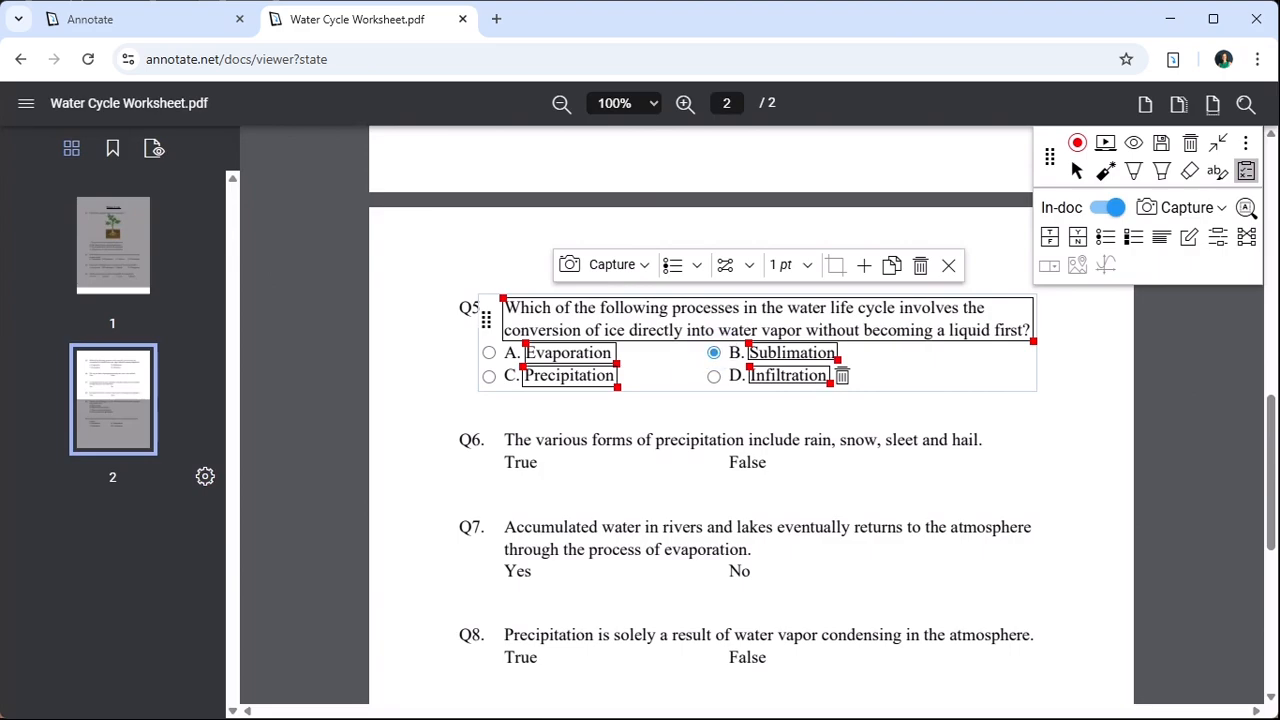
left_click(948, 265)
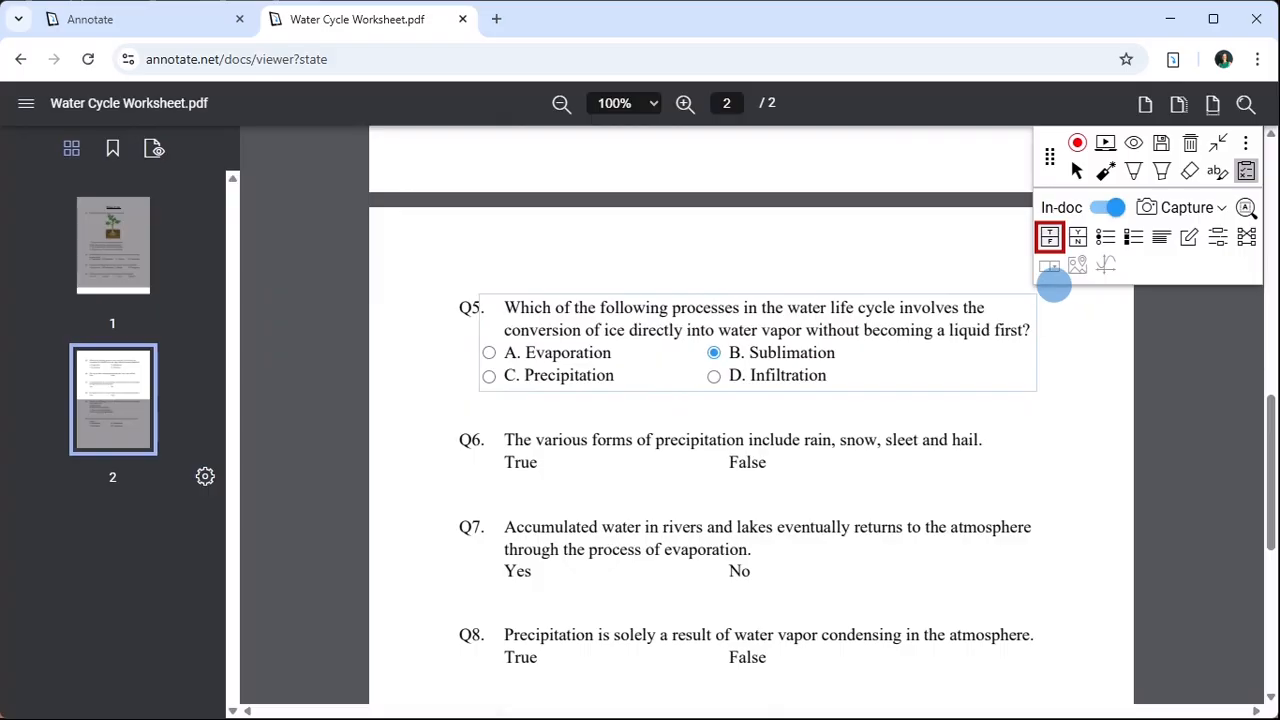
- Overlay Q6 with a cropped True/False question that has horizontally arranged options and True as the correct answer
left_click(1049, 236)
left_click(483, 440)
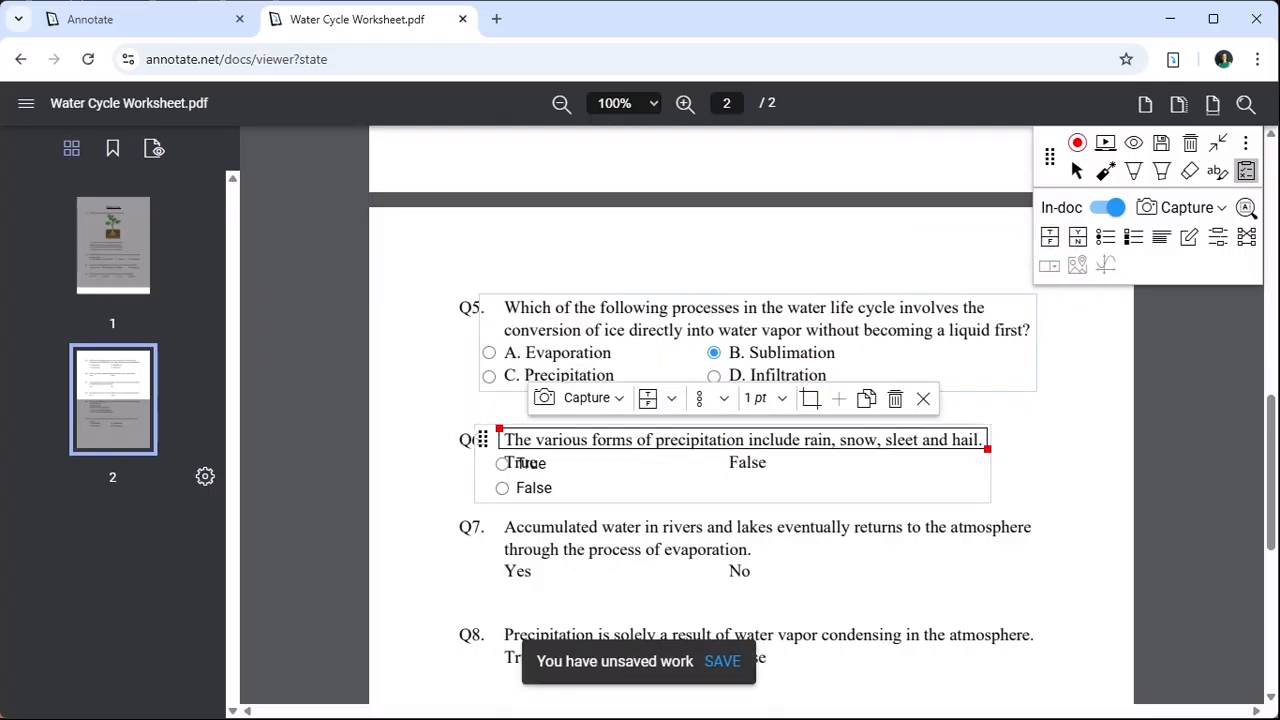
left_click(710, 398)
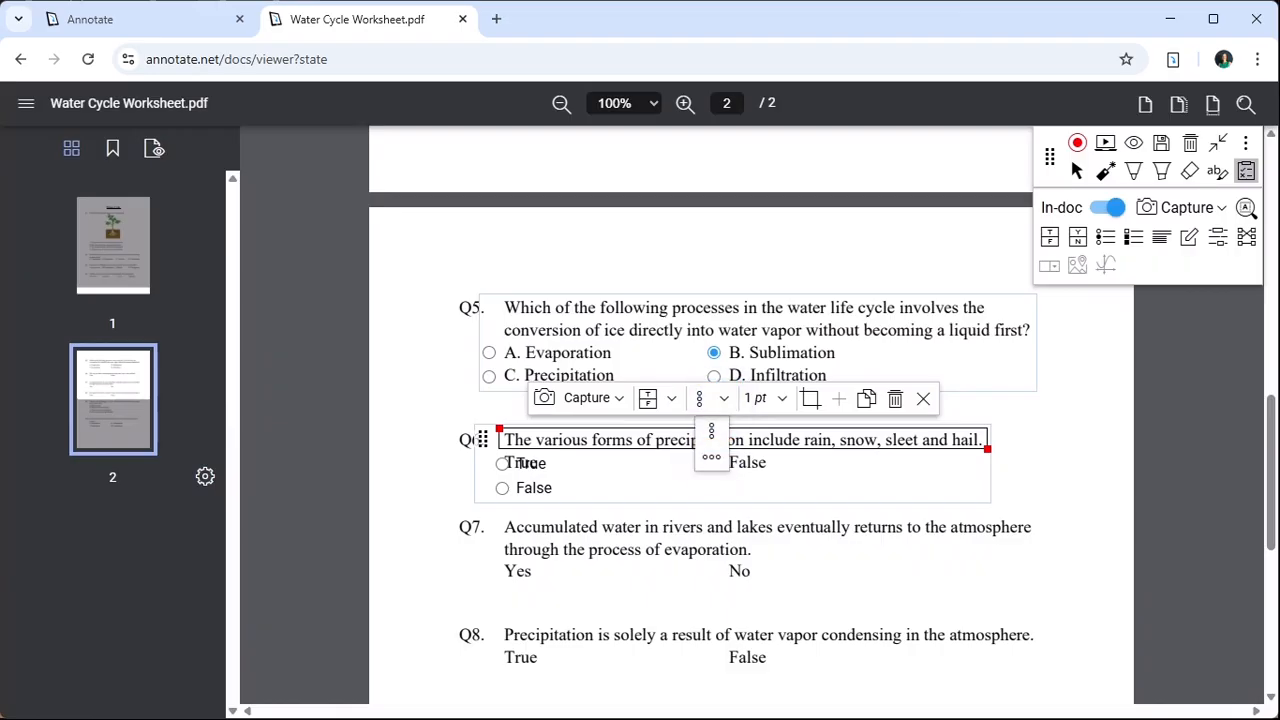
left_click(711, 457)
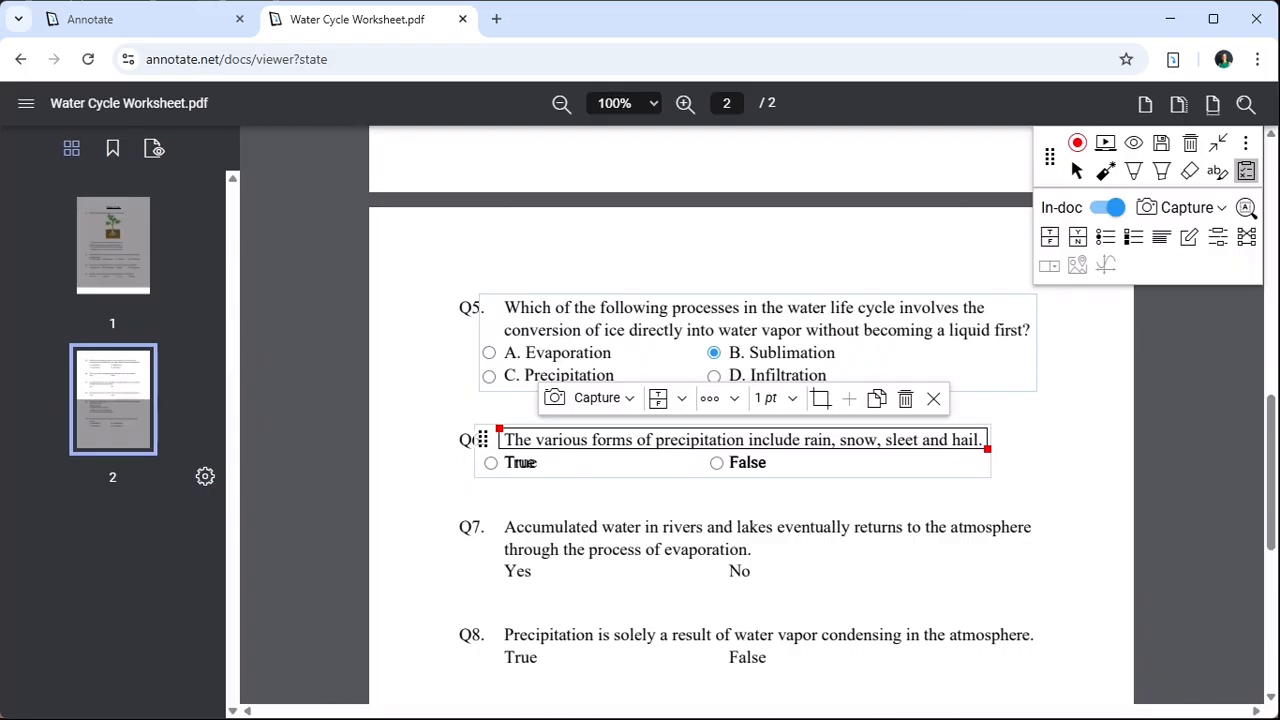
left_click(820, 398)
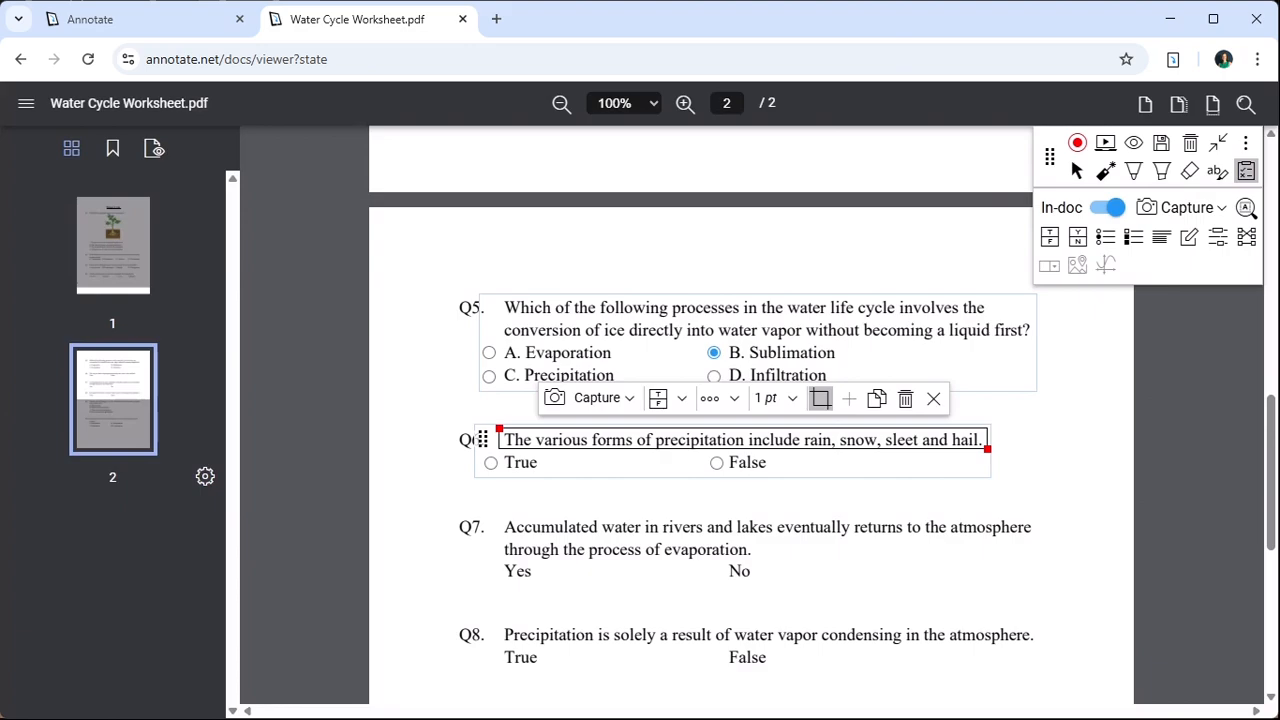
left_click(490, 462)
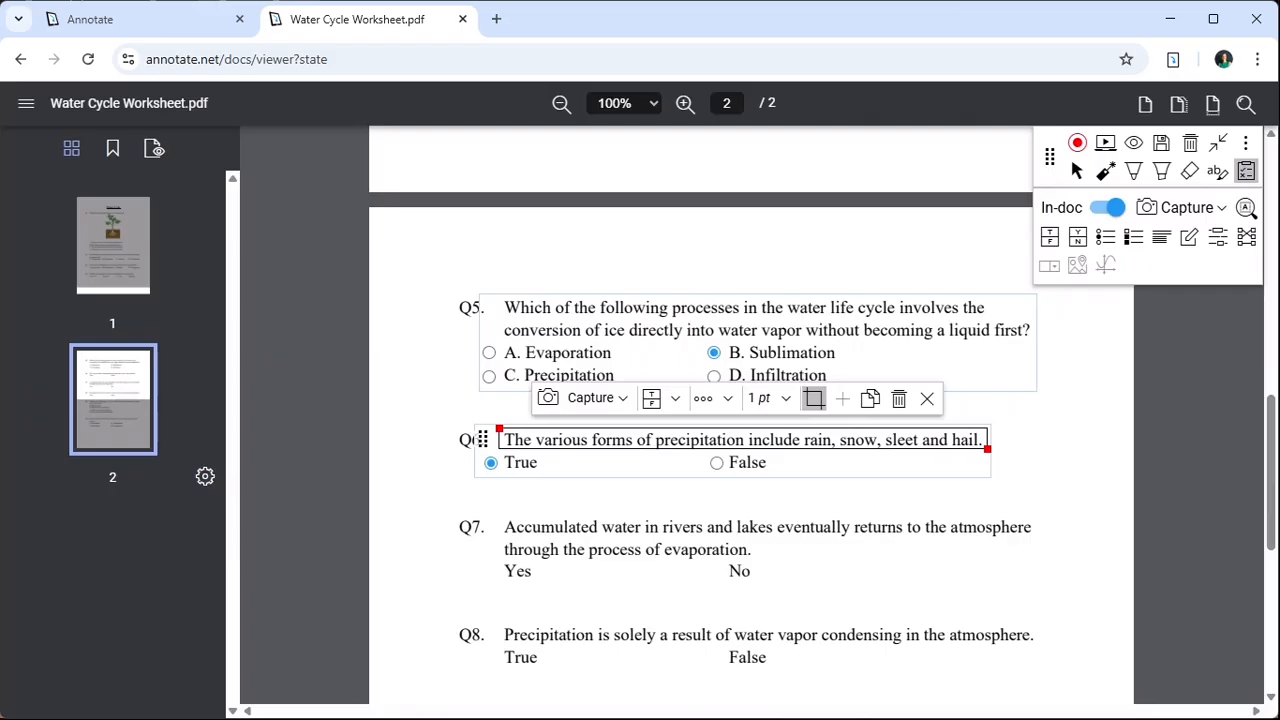
- Place a Yes/No question over Q7 and stretch the question boxes of Q7 and Q8 to cover their full statements
left_click(1078, 238)
left_click(500, 518)
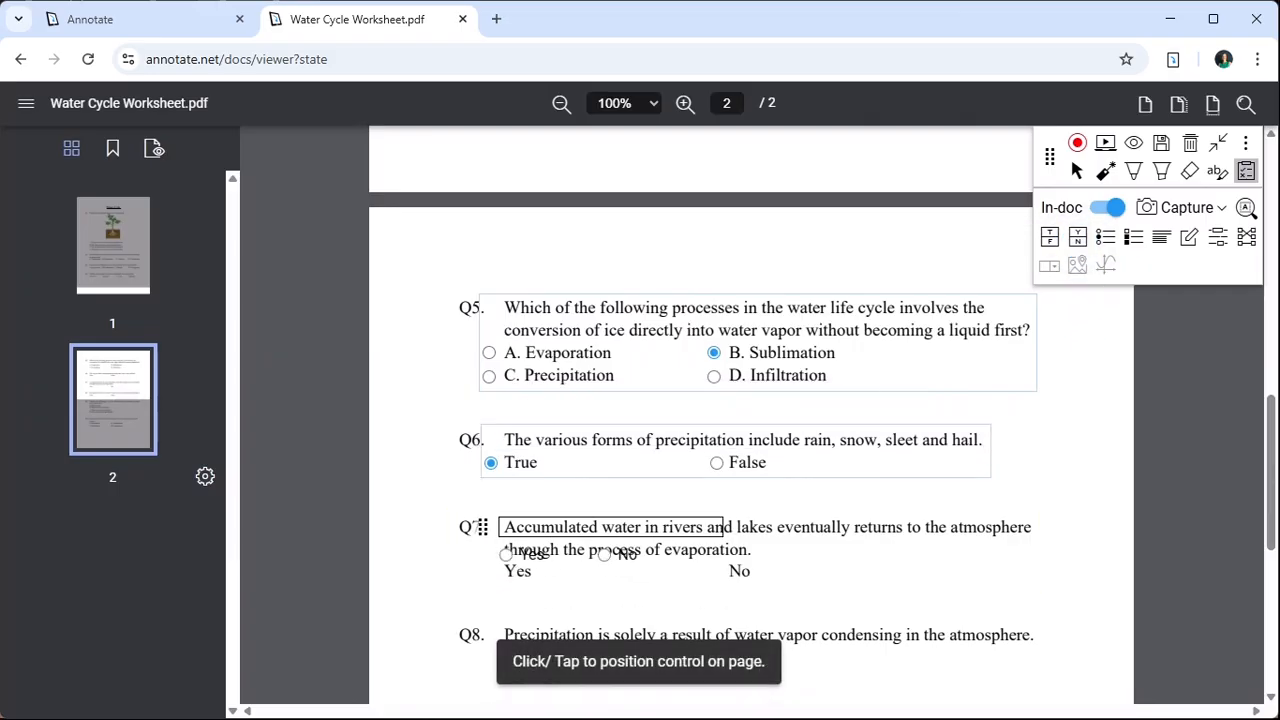
left_click_drag(727, 541, 1038, 559)
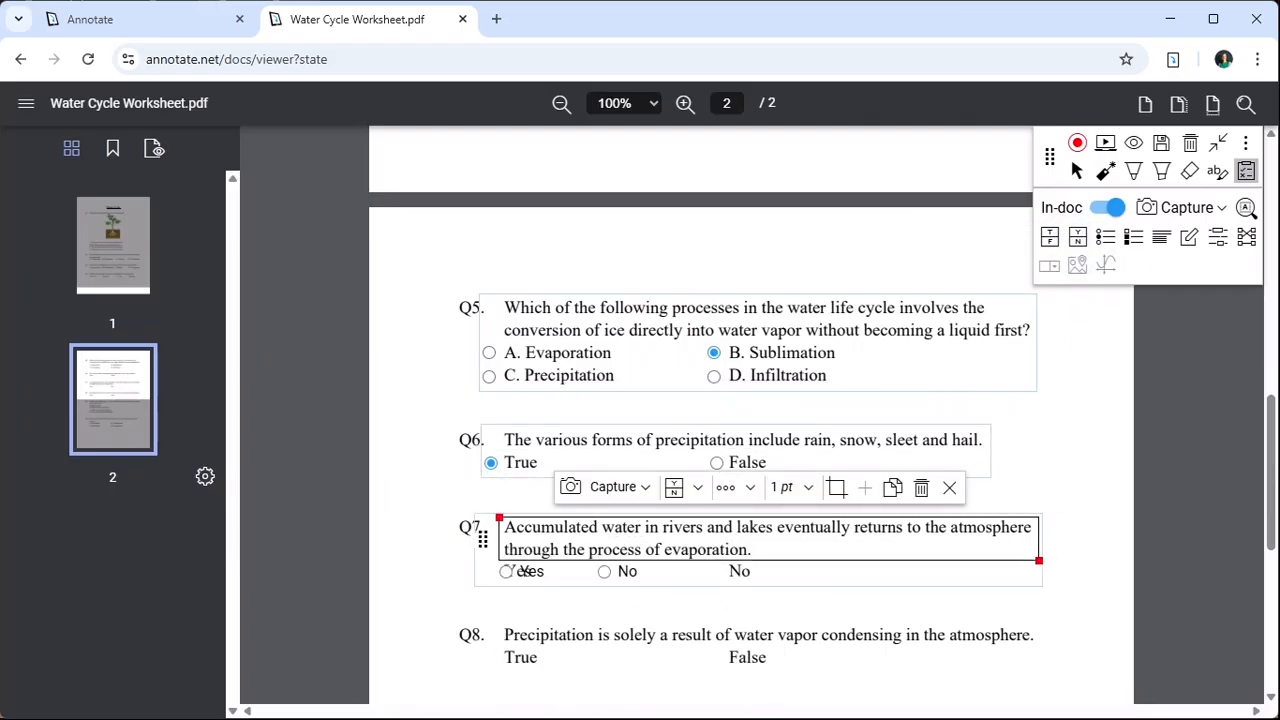
left_click_drag(725, 646, 1045, 645)
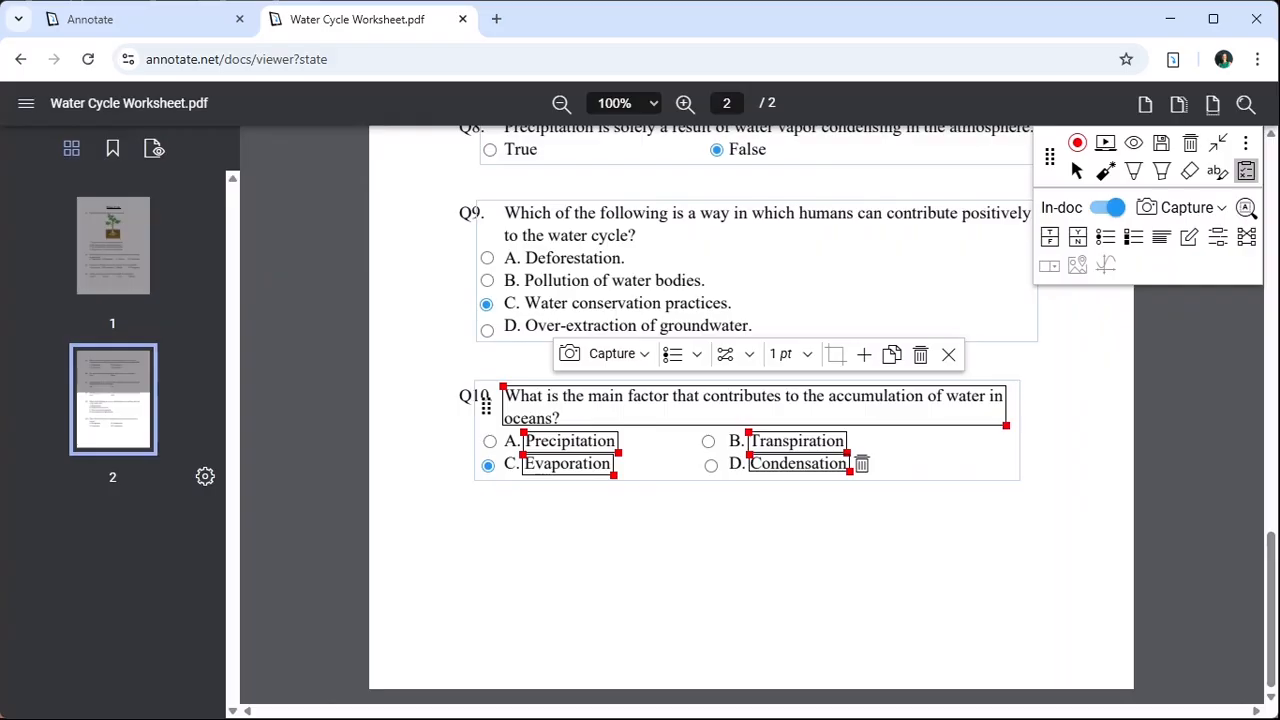
- Switch question creation from Capture to Input and place a blank text-response question below Q10
left_click(1220, 207)
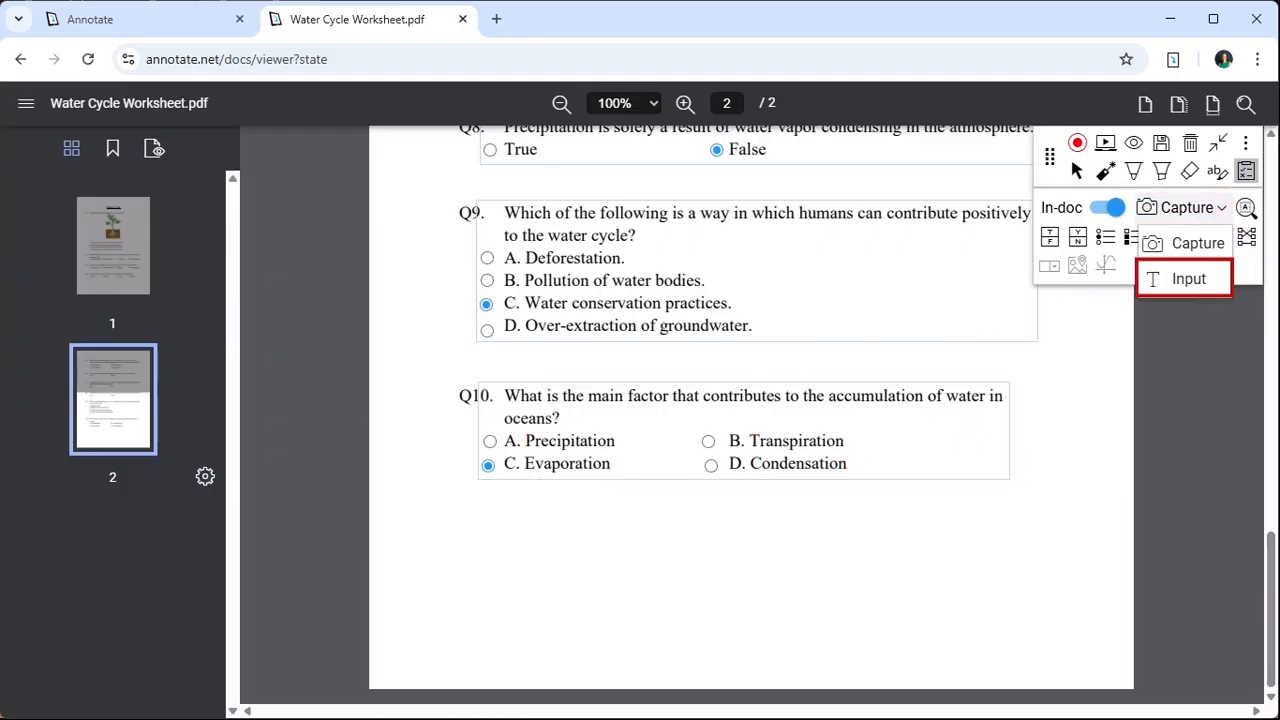
left_click(1189, 279)
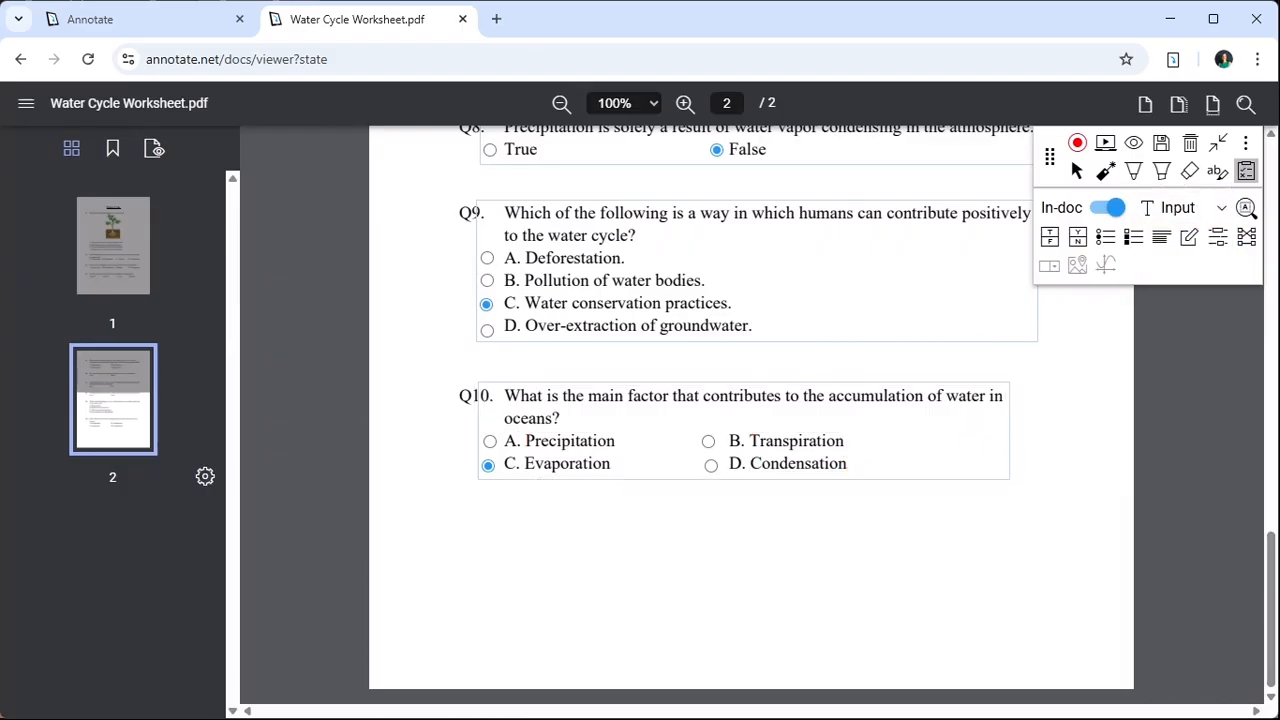
left_click(1161, 237)
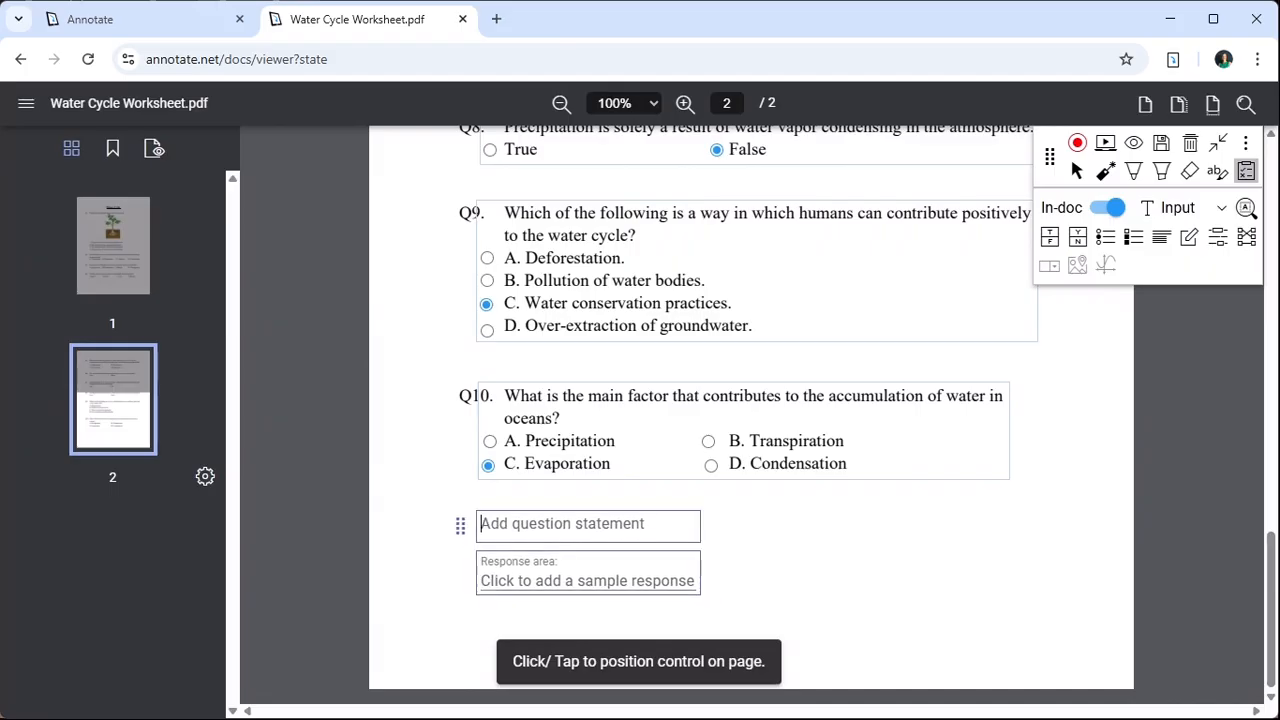
left_click(458, 522)
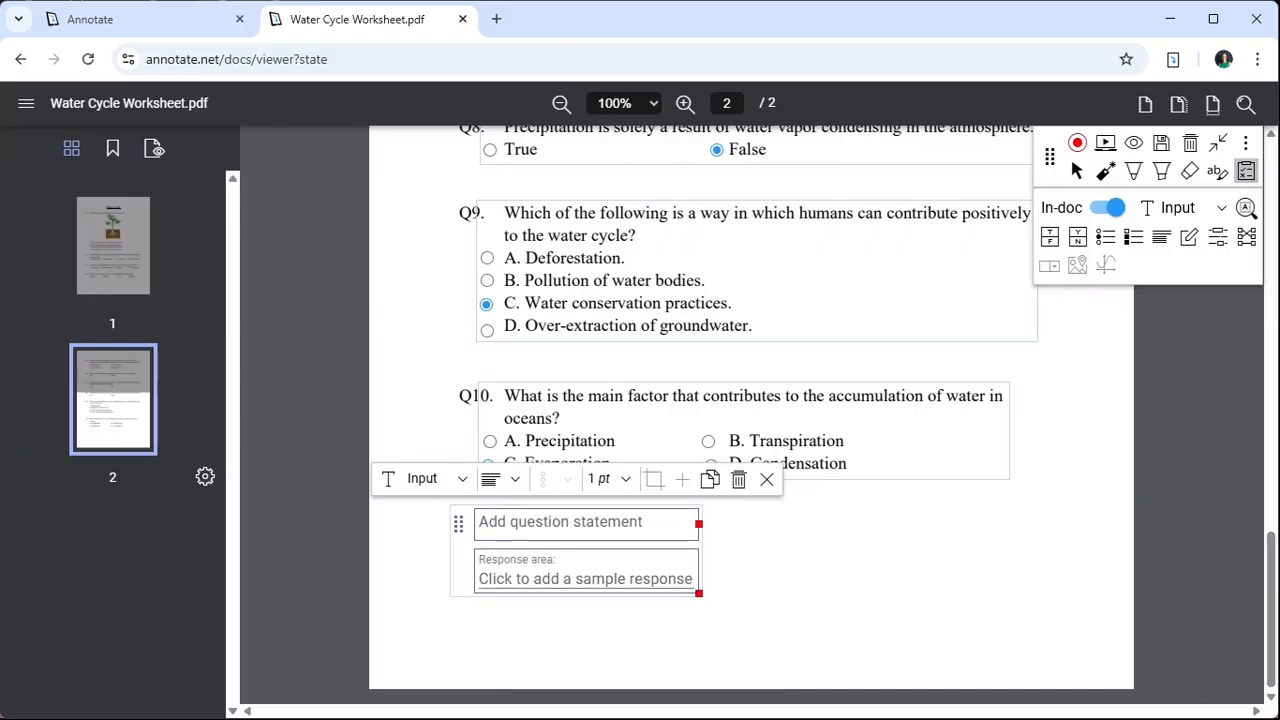
- Fill the new question with "Why is transpiration considered a crucial part of the water cycle?" and a sample response, widening both boxes to about Q10's width
type("Why is transpiration considered a crucial part of the water cycle?")
left_click(585, 611)
type("Transpiration is crucial to the water cycle because it releases water vapor from plants into the atmosphere, helping form clouds and maintain atmospheric moisture.")
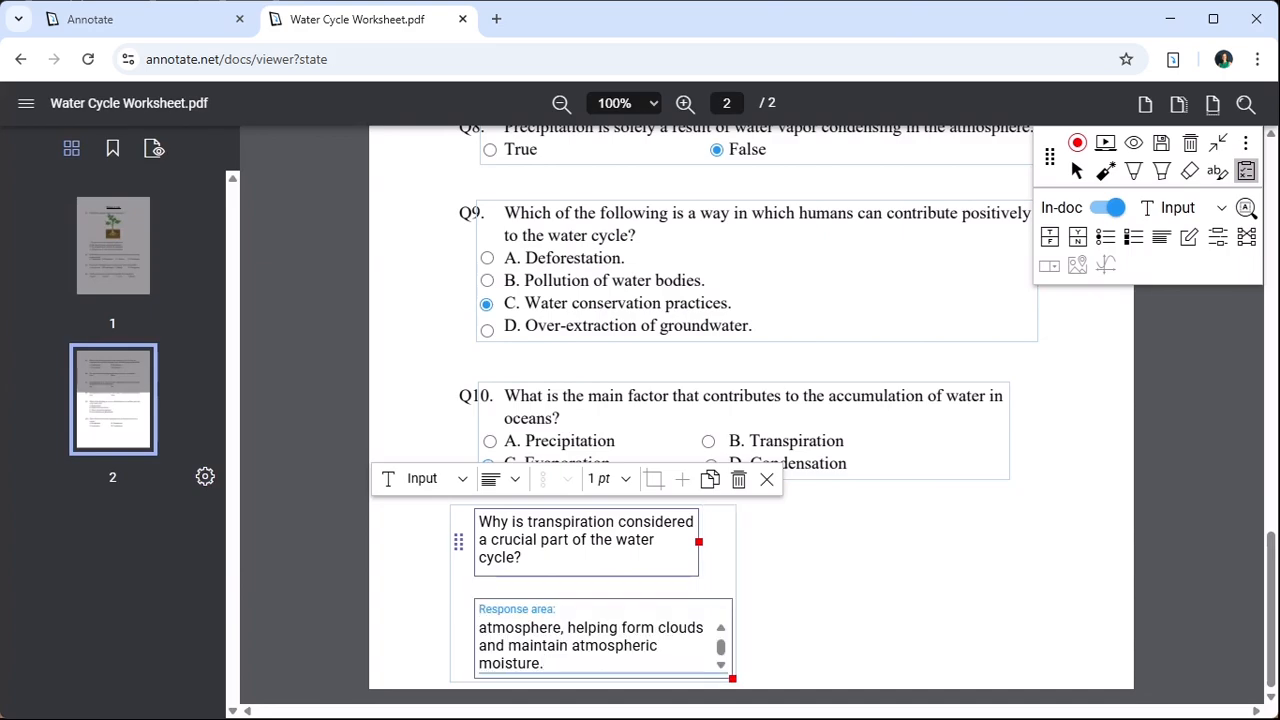
scroll(590, 646, "up", 1)
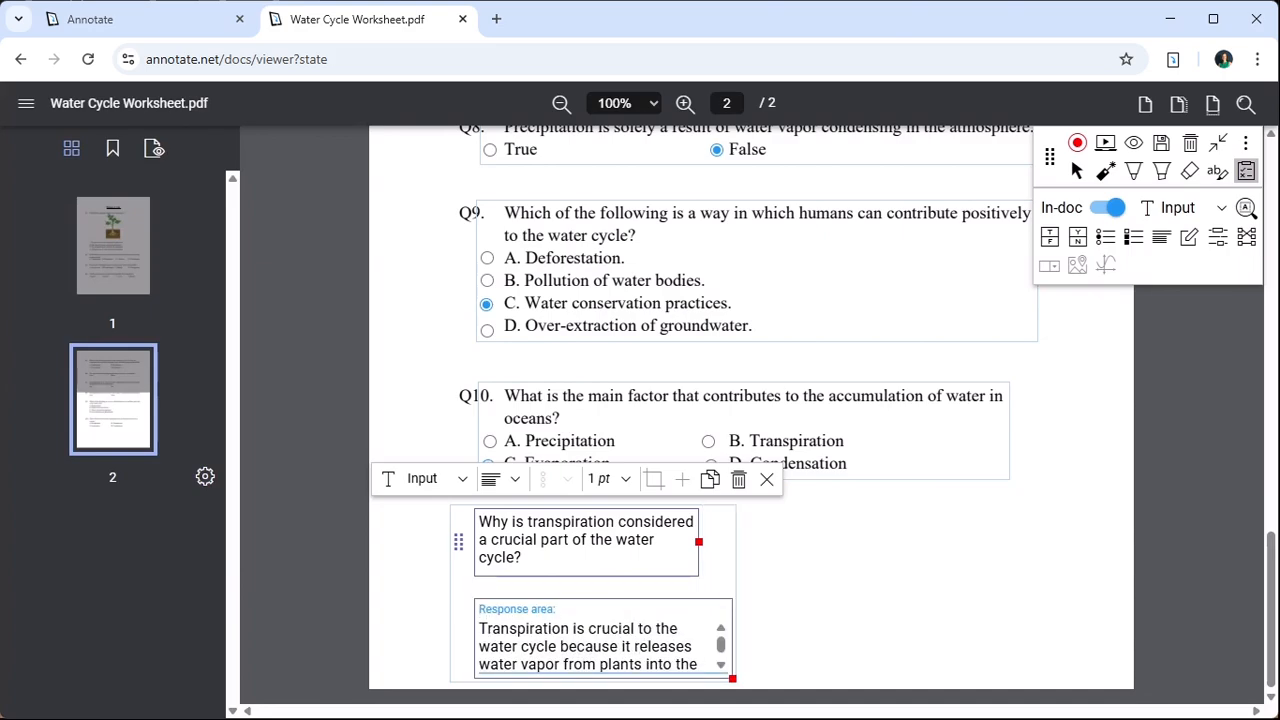
left_click_drag(699, 542, 1012, 538)
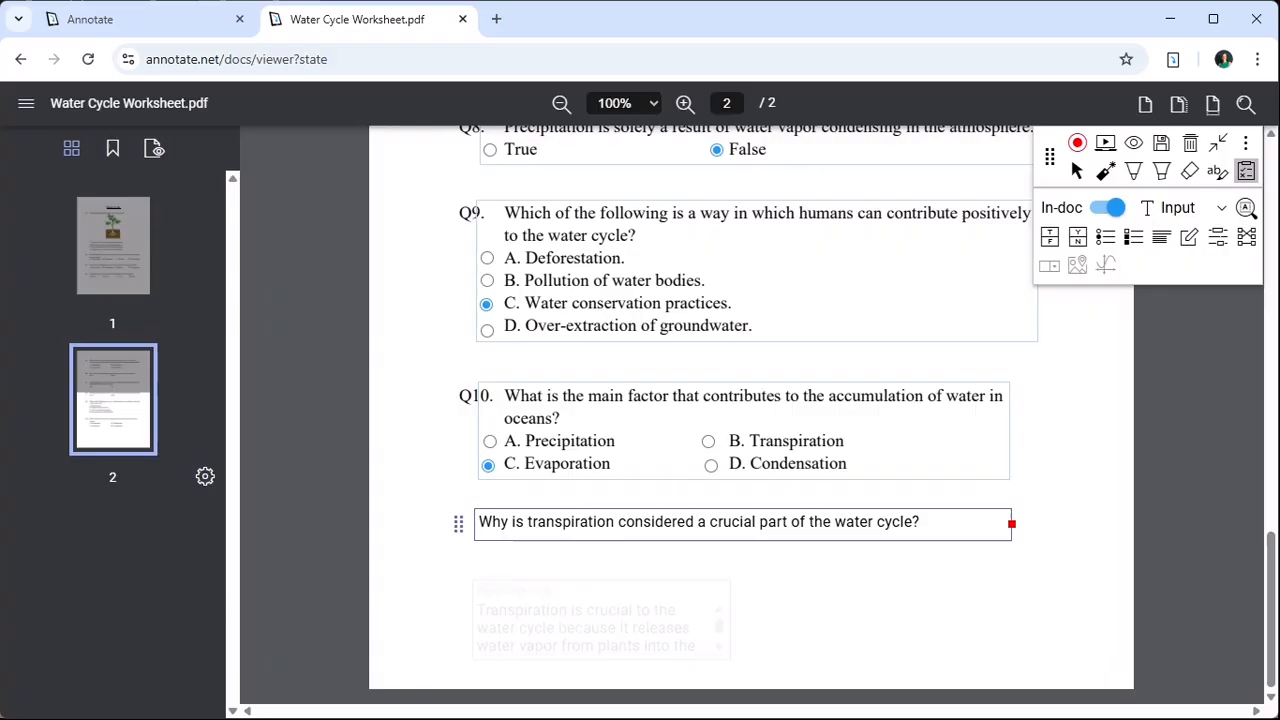
left_click_drag(732, 621, 1015, 631)
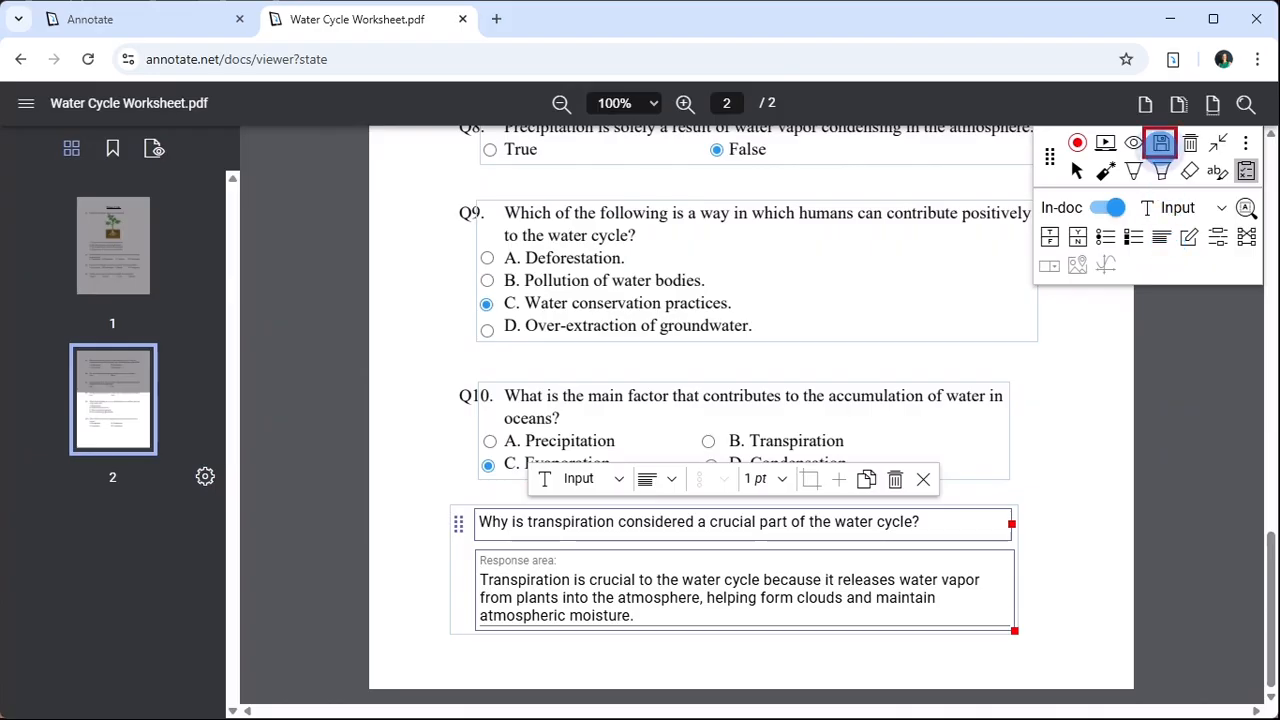
- Save the worksheet annotations with State Education Department as the copyright/author
left_click(1160, 143)
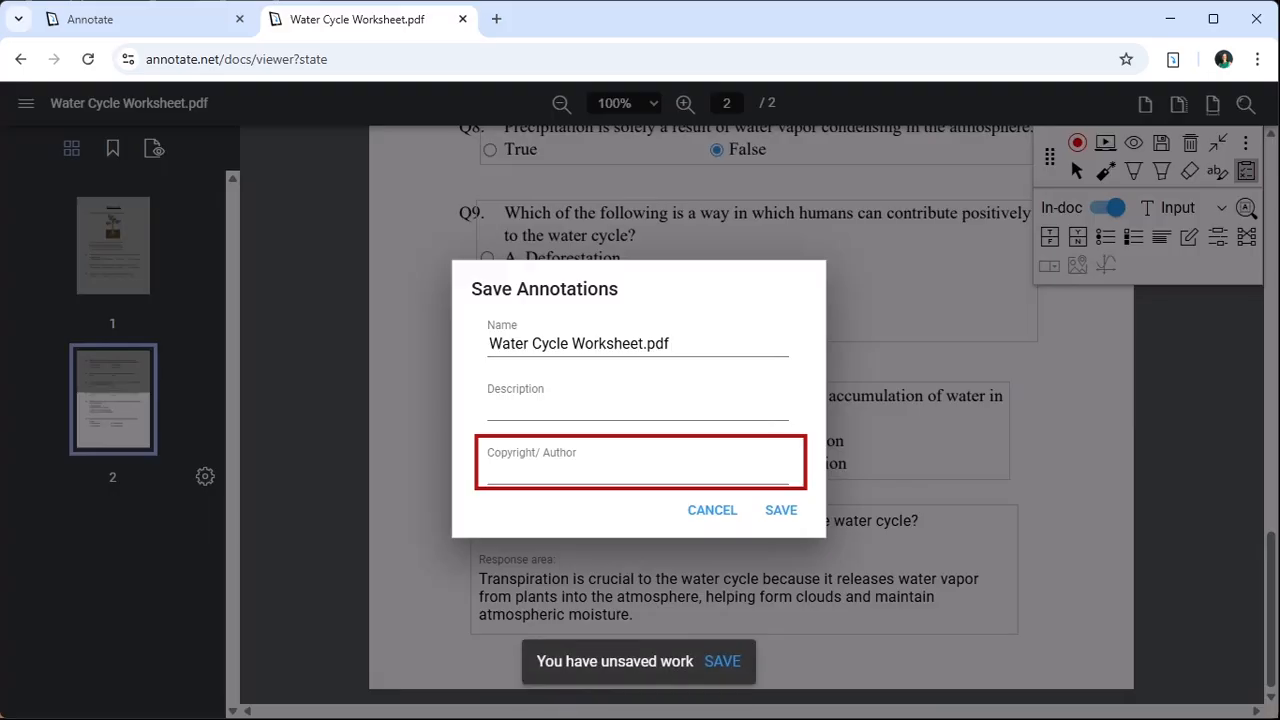
type("State Education Department")
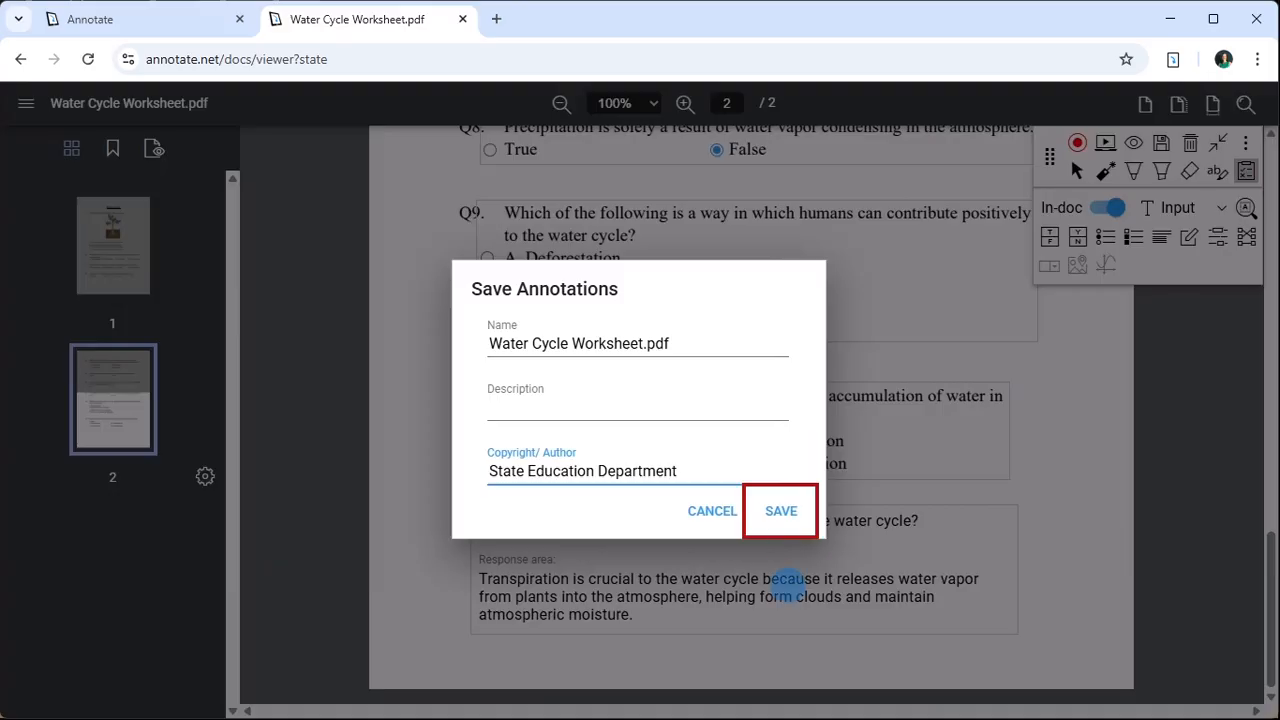
left_click(781, 512)
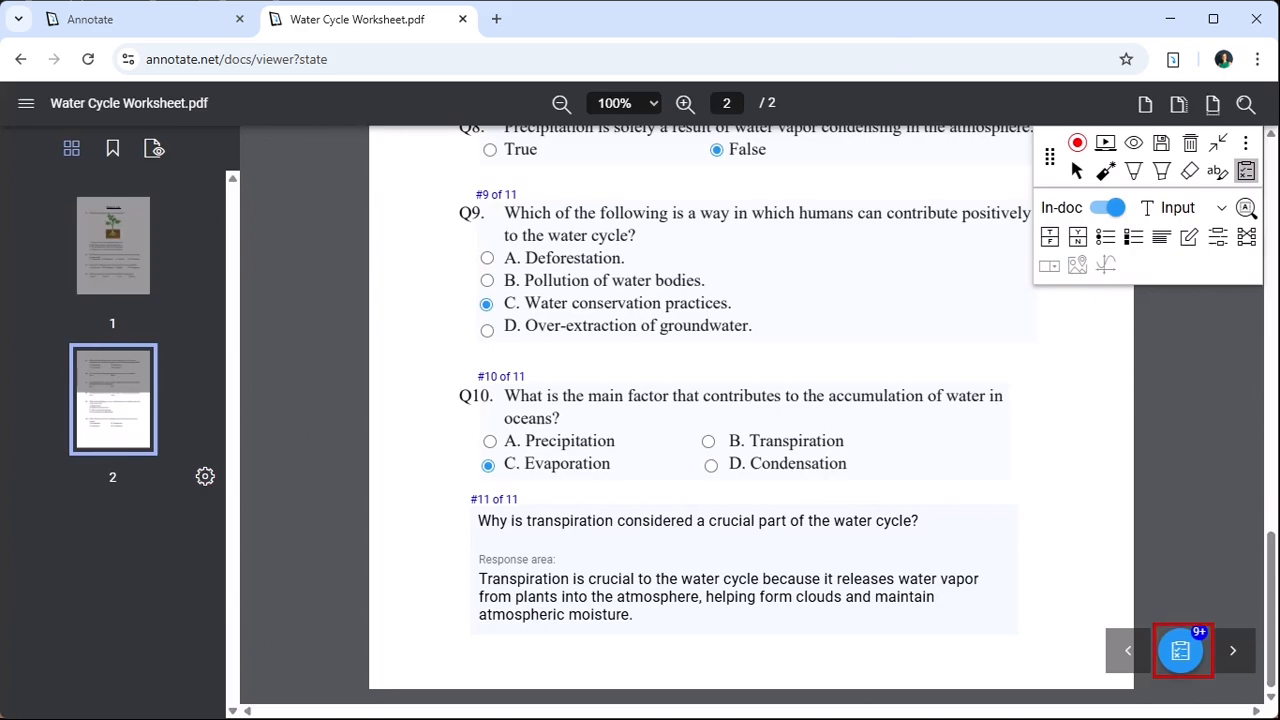
- Review all in-document questions, their marked answers and points in the interactive questions overview
left_click(1181, 651)
scroll(716, 465, "down", 2)
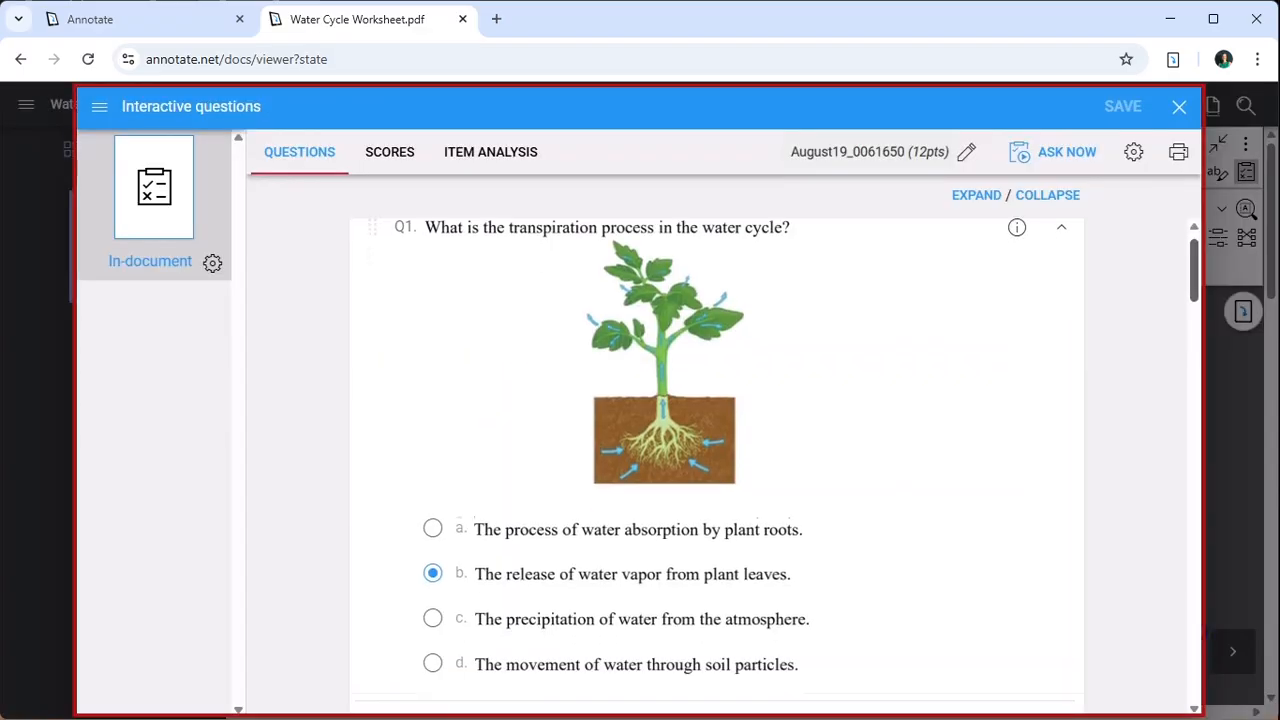
scroll(716, 465, "down", 9)
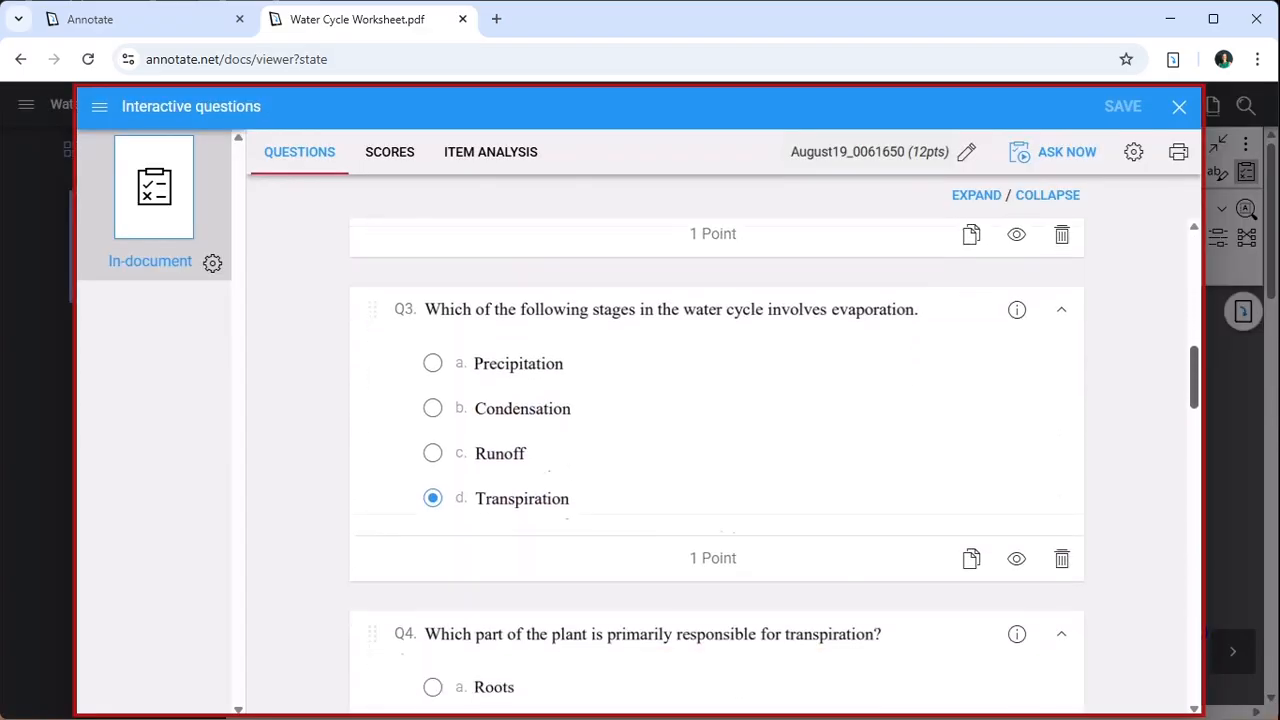
scroll(716, 465, "down", 12)
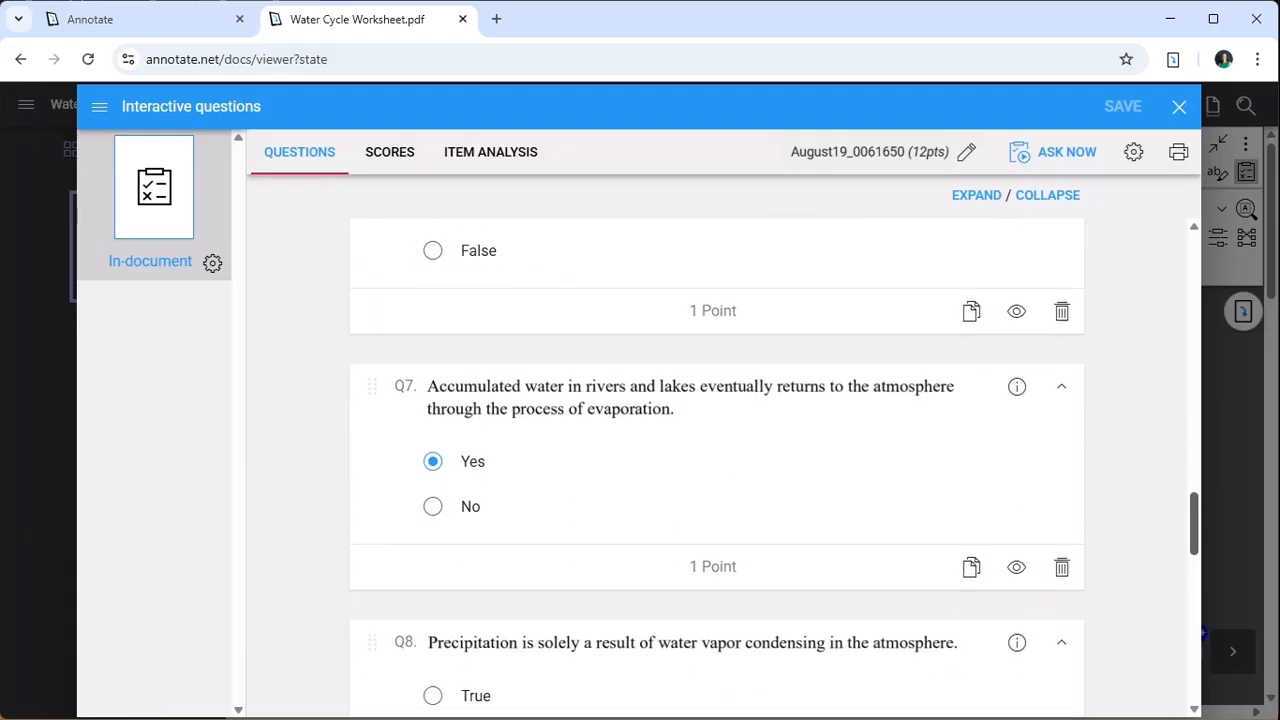
scroll(716, 465, "down", 8)
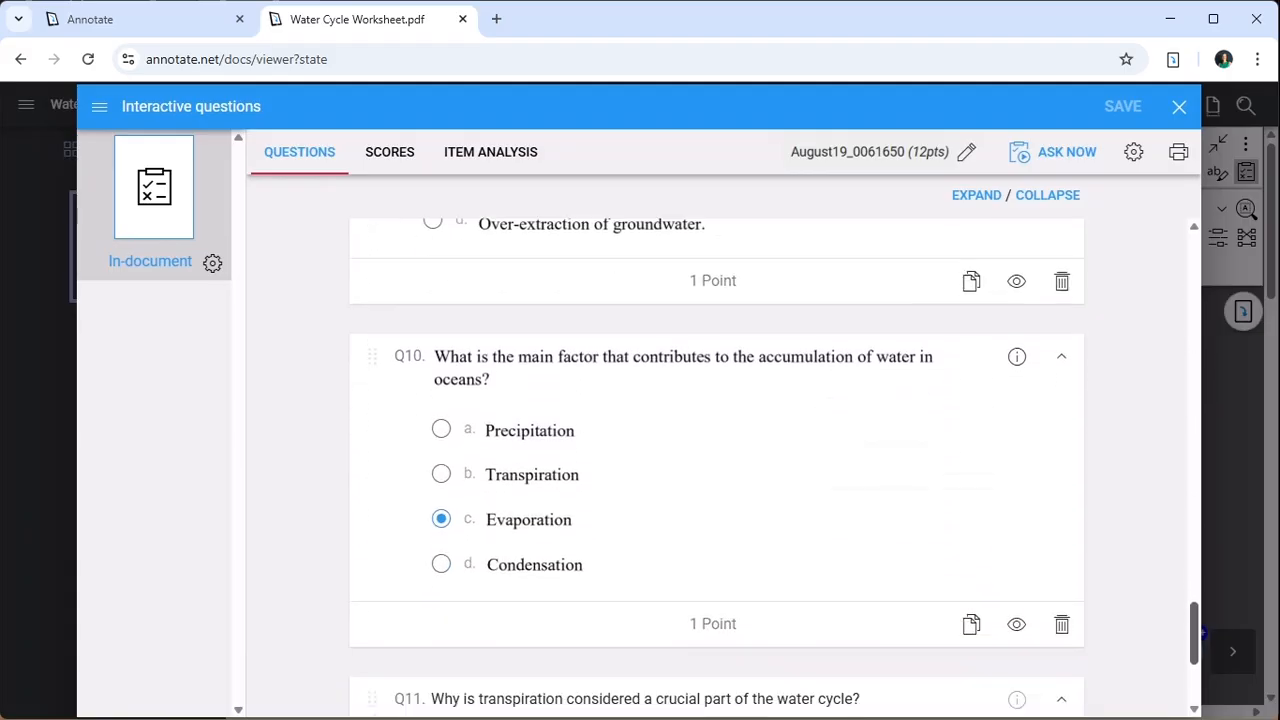
scroll(716, 465, "down", 1)
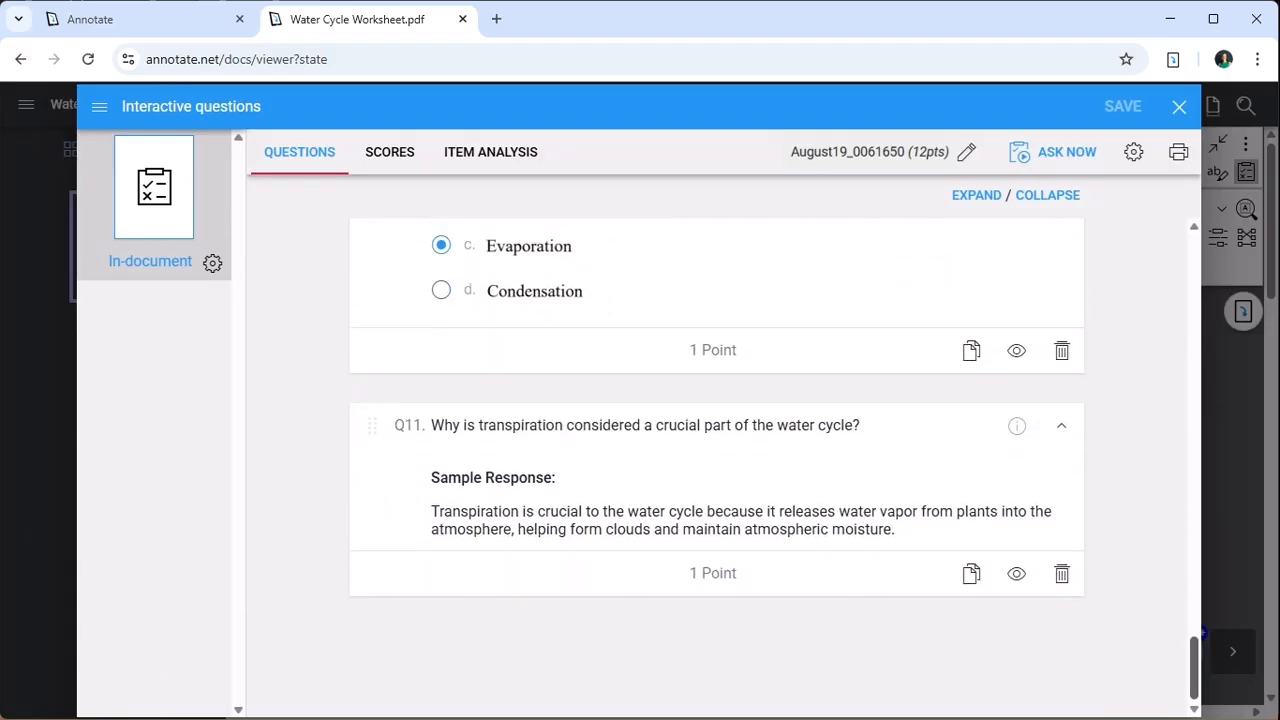
scroll(716, 465, "up", 20)
scroll(716, 465, "up", 4)
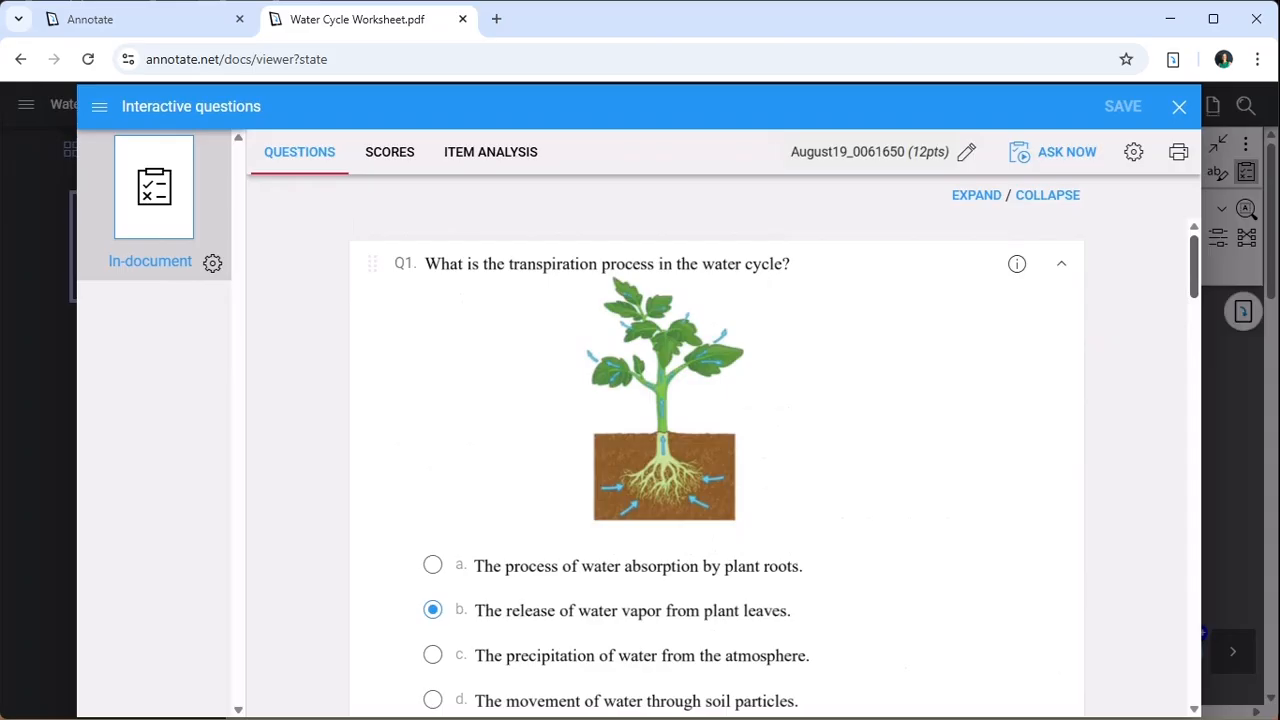
- Collapse the question list, copy questions Q1 to Q5 together, and close the interactive questions overview
left_click(1047, 195)
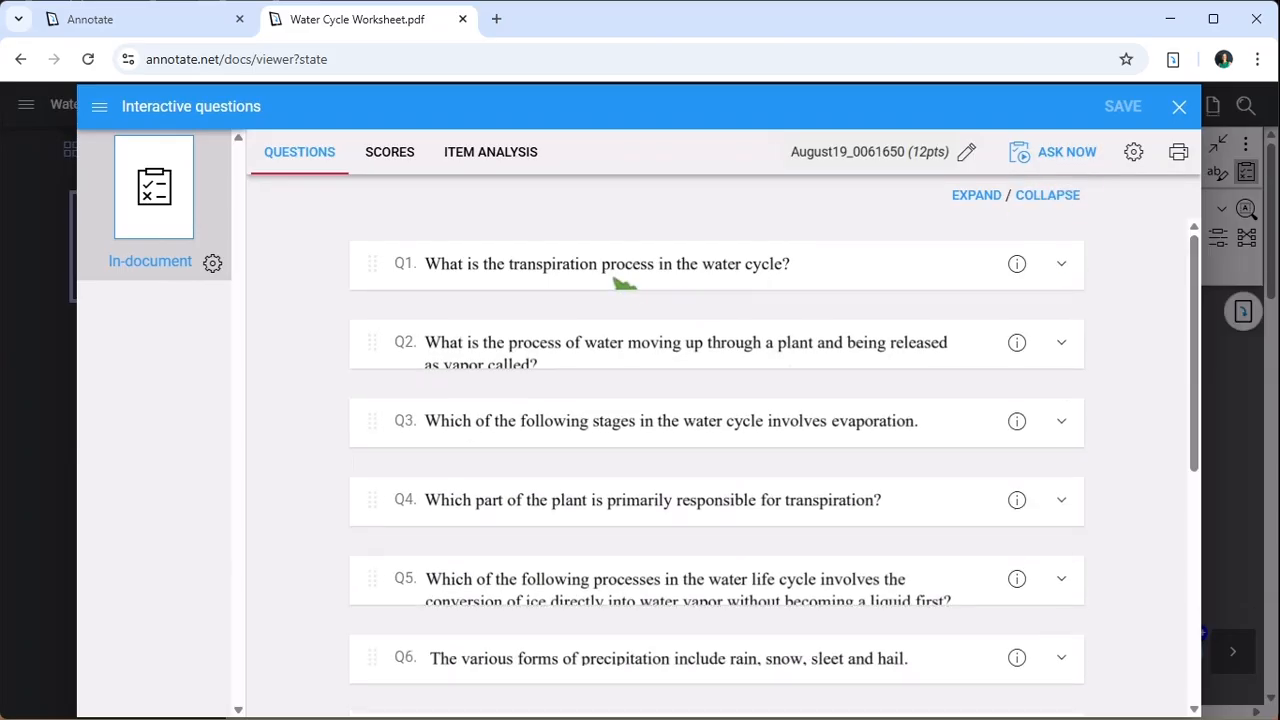
left_click_drag(351, 229, 488, 588)
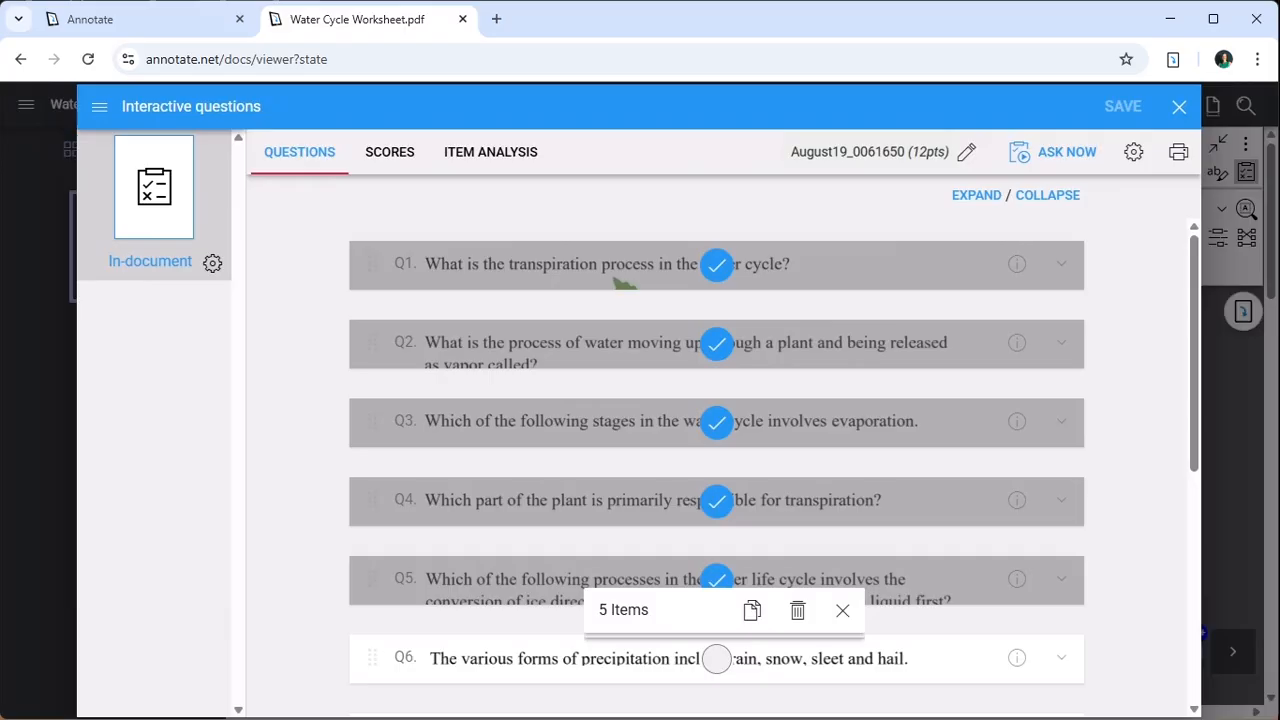
left_click(752, 610)
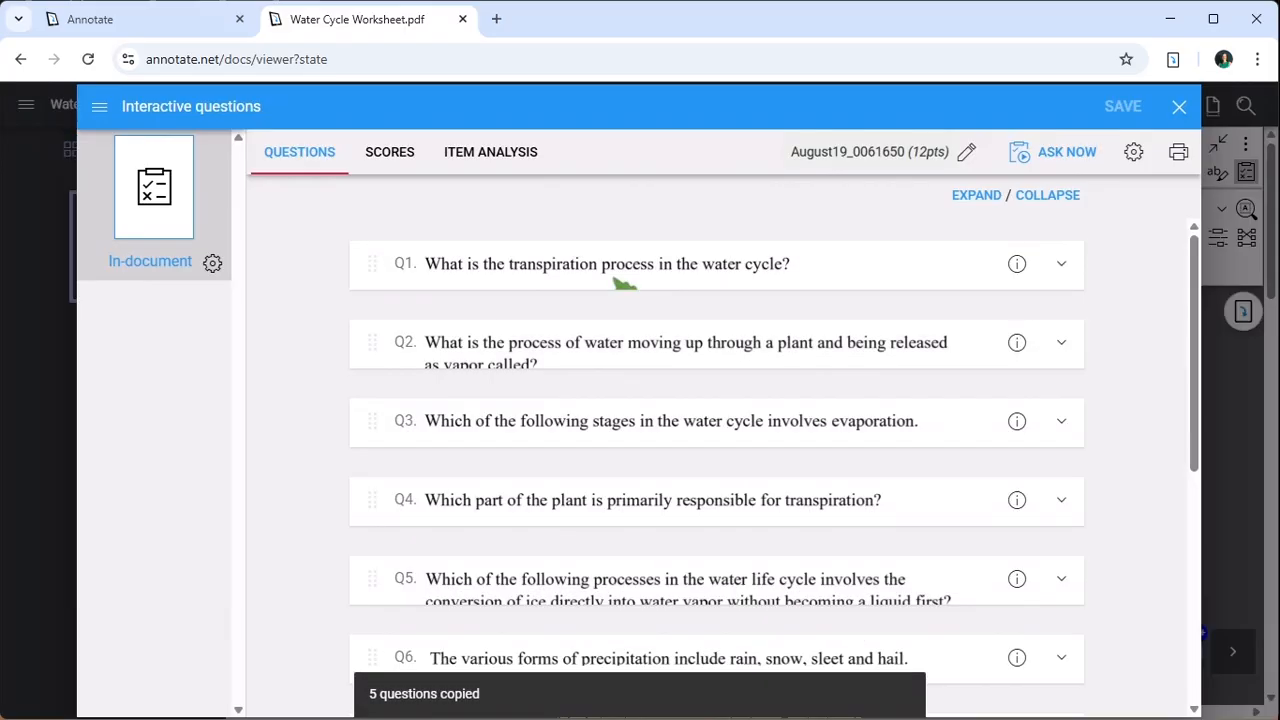
left_click(1179, 106)
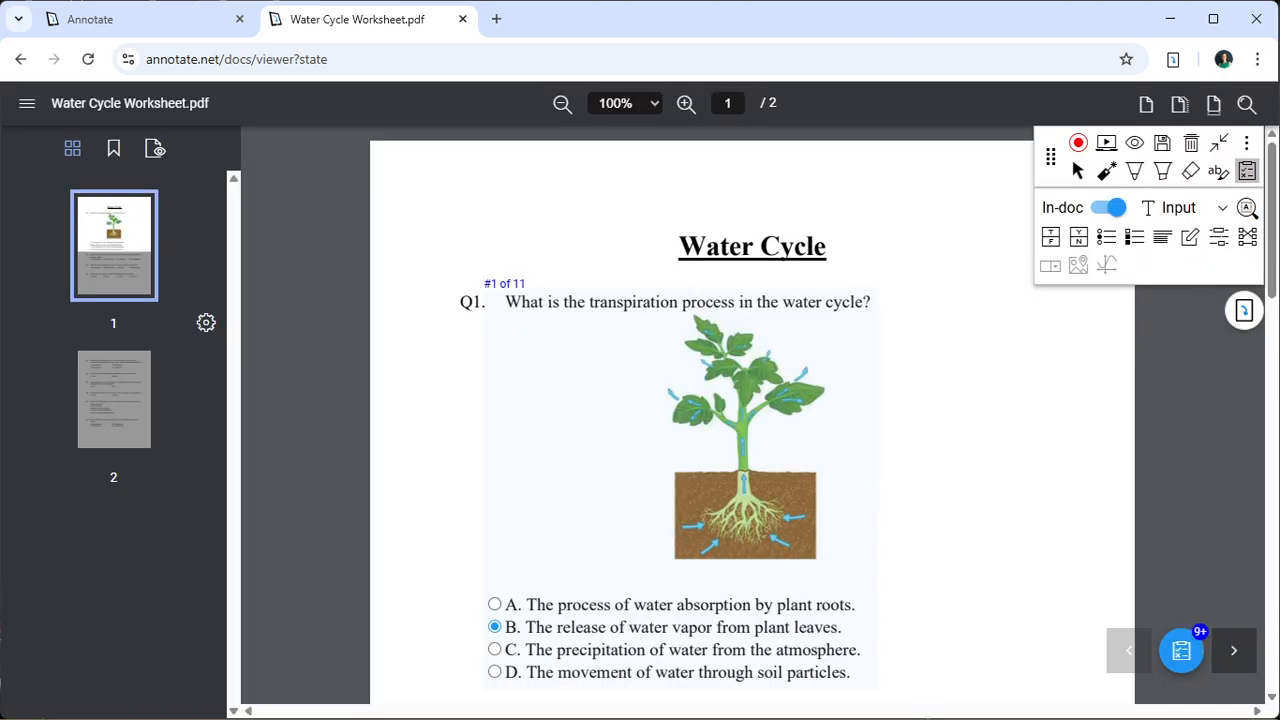
- Paste the copied questions after page 2 of the Water Cycle - Worksheet file in the Content Library and check them through Q5
left_click(121, 22)
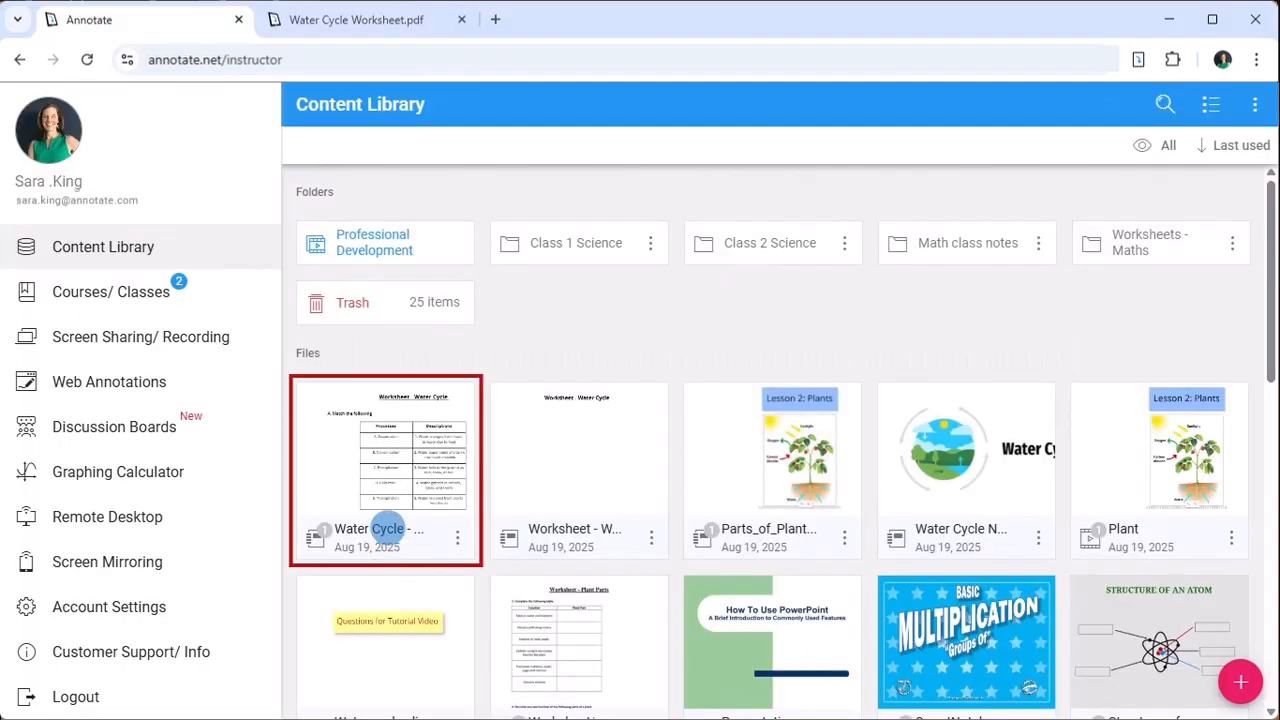
left_click(386, 470)
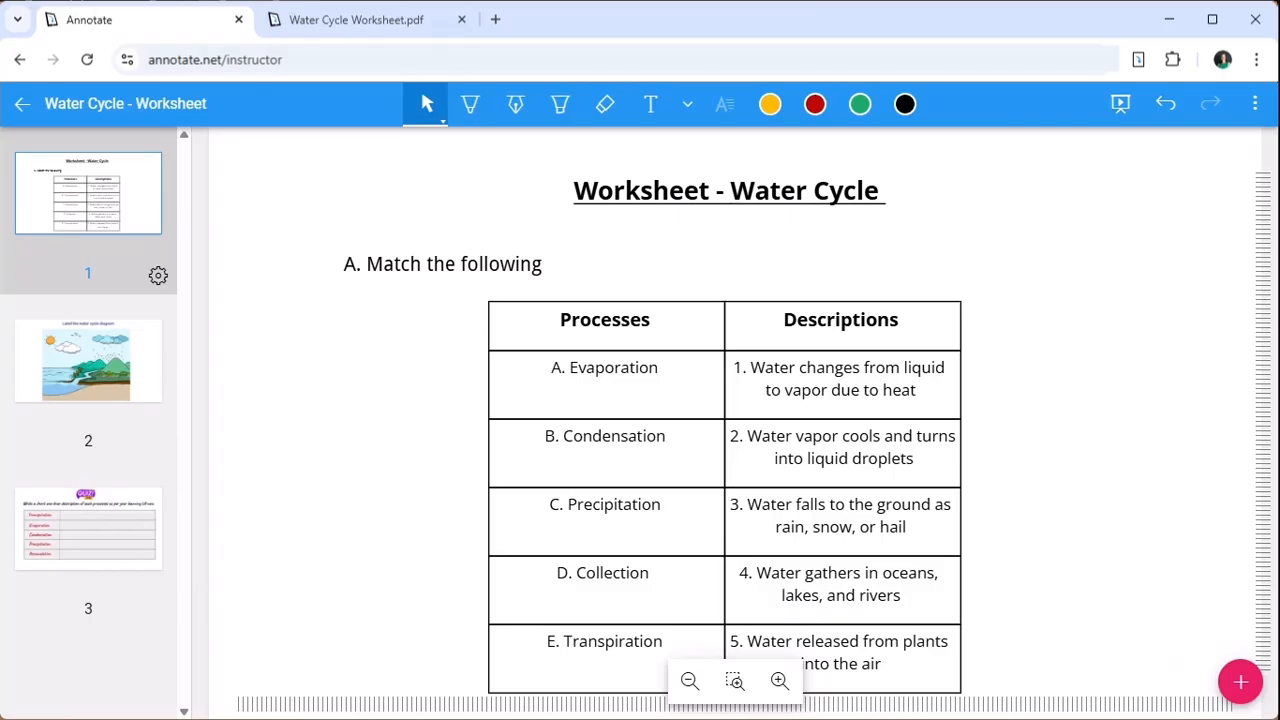
left_click(100, 440)
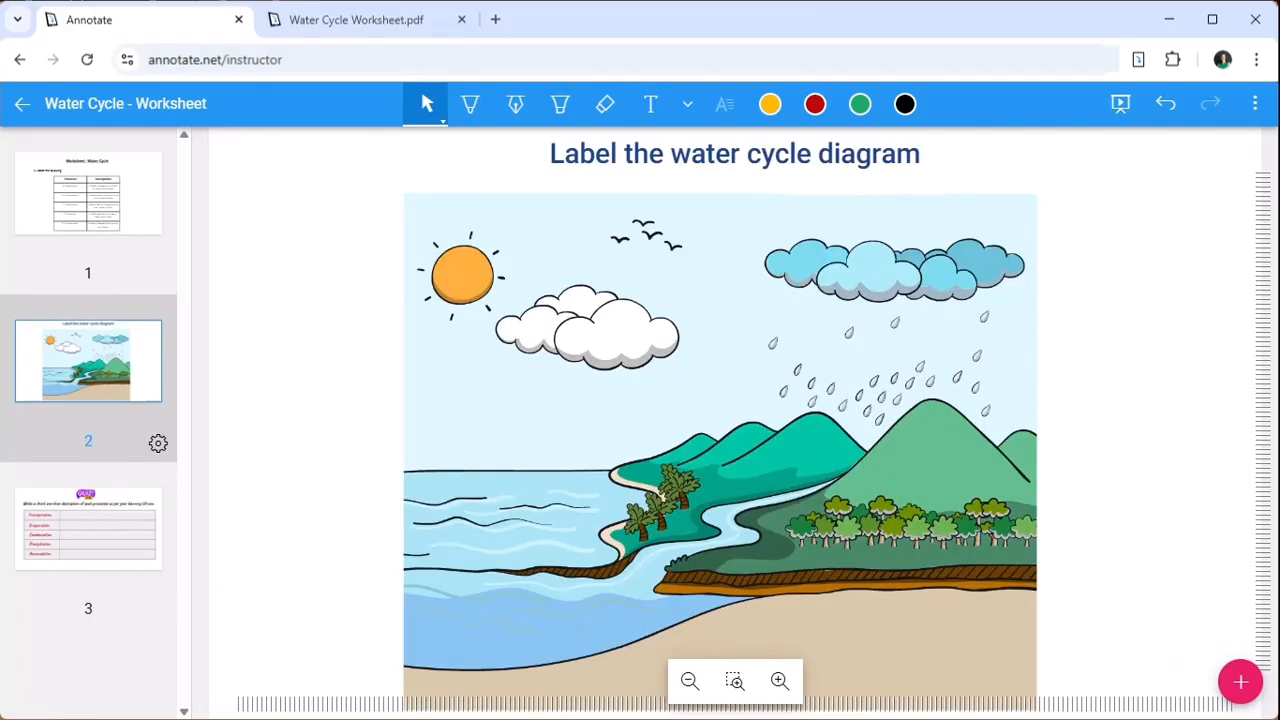
right_click(285, 228)
left_click(436, 339)
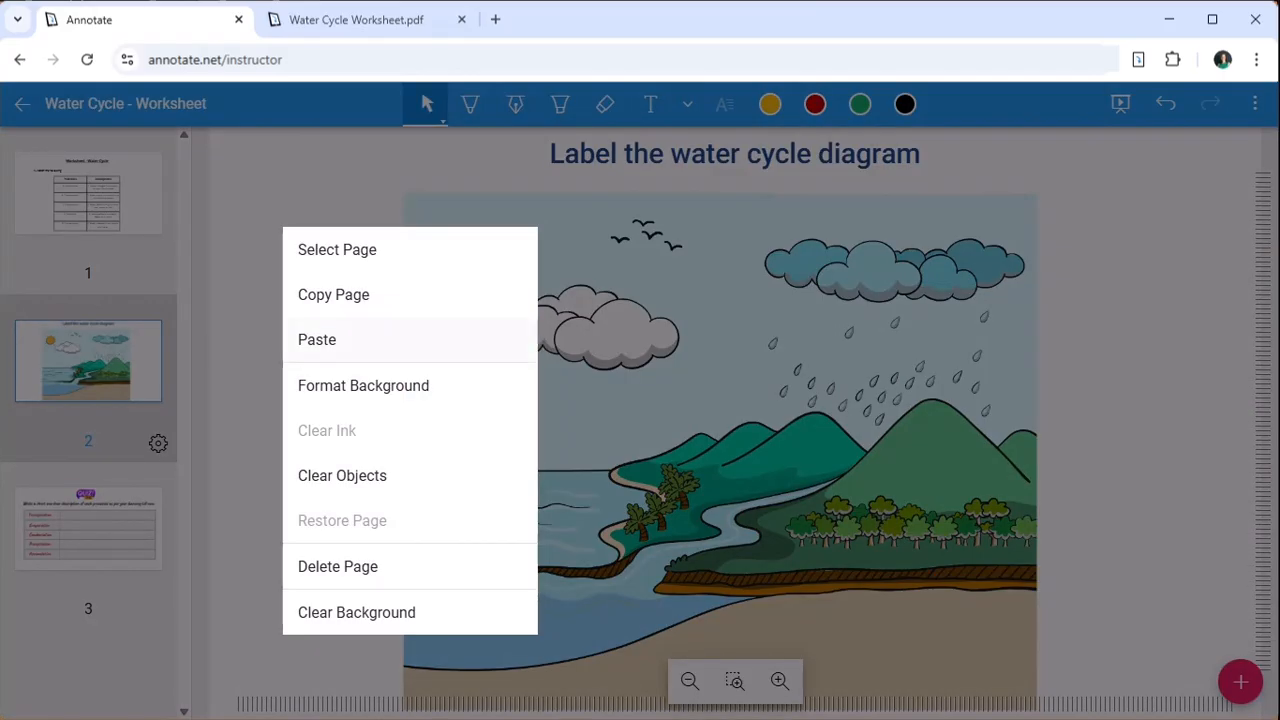
scroll(728, 460, "down", 3)
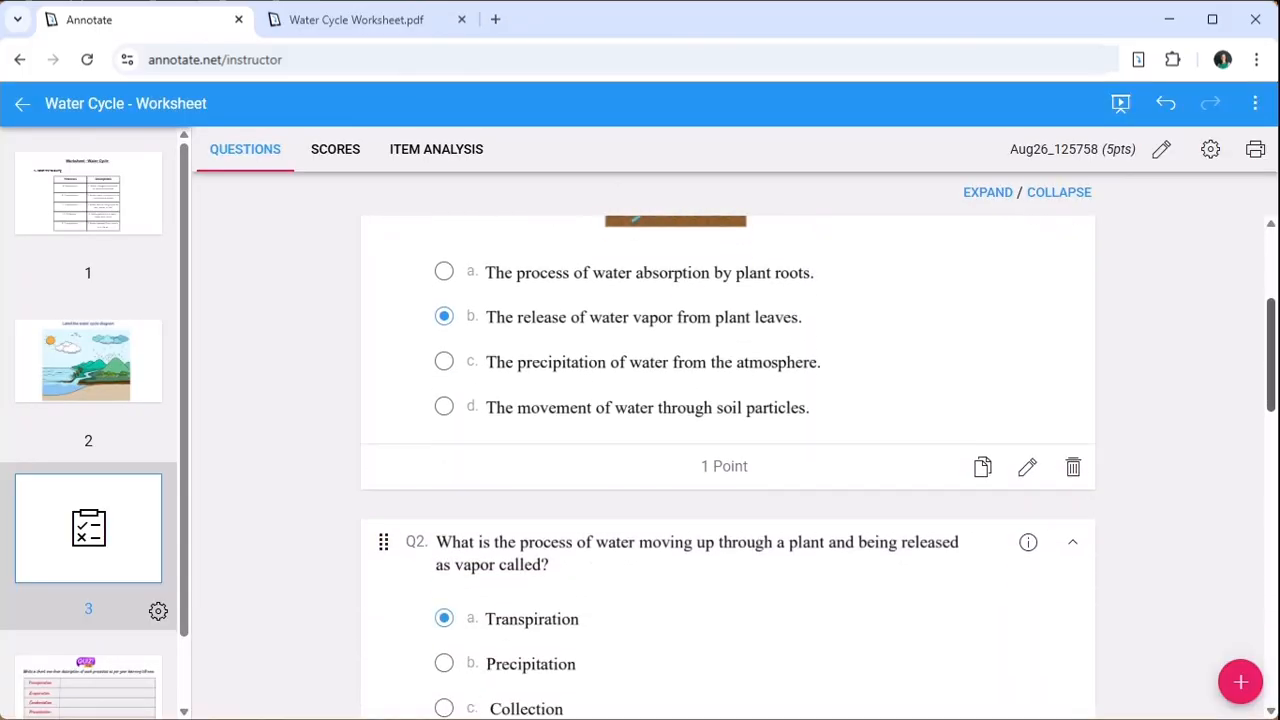
scroll(728, 460, "down", 5)
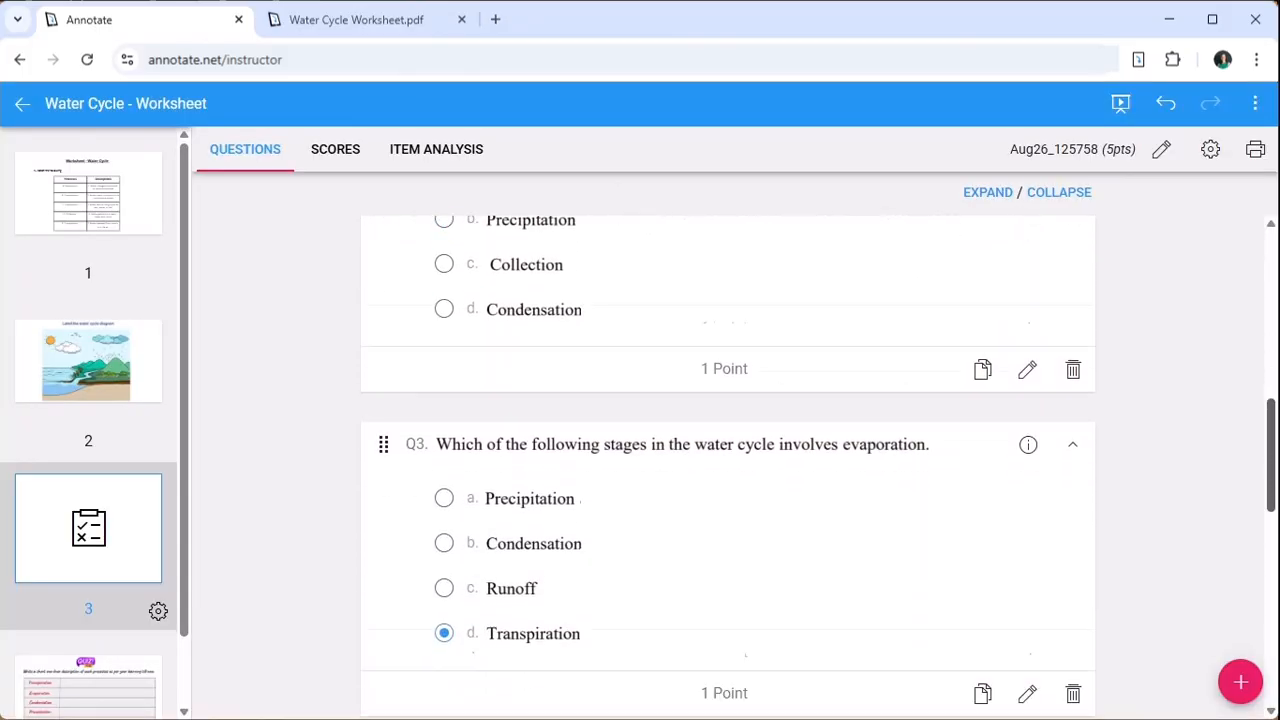
scroll(728, 460, "down", 5)
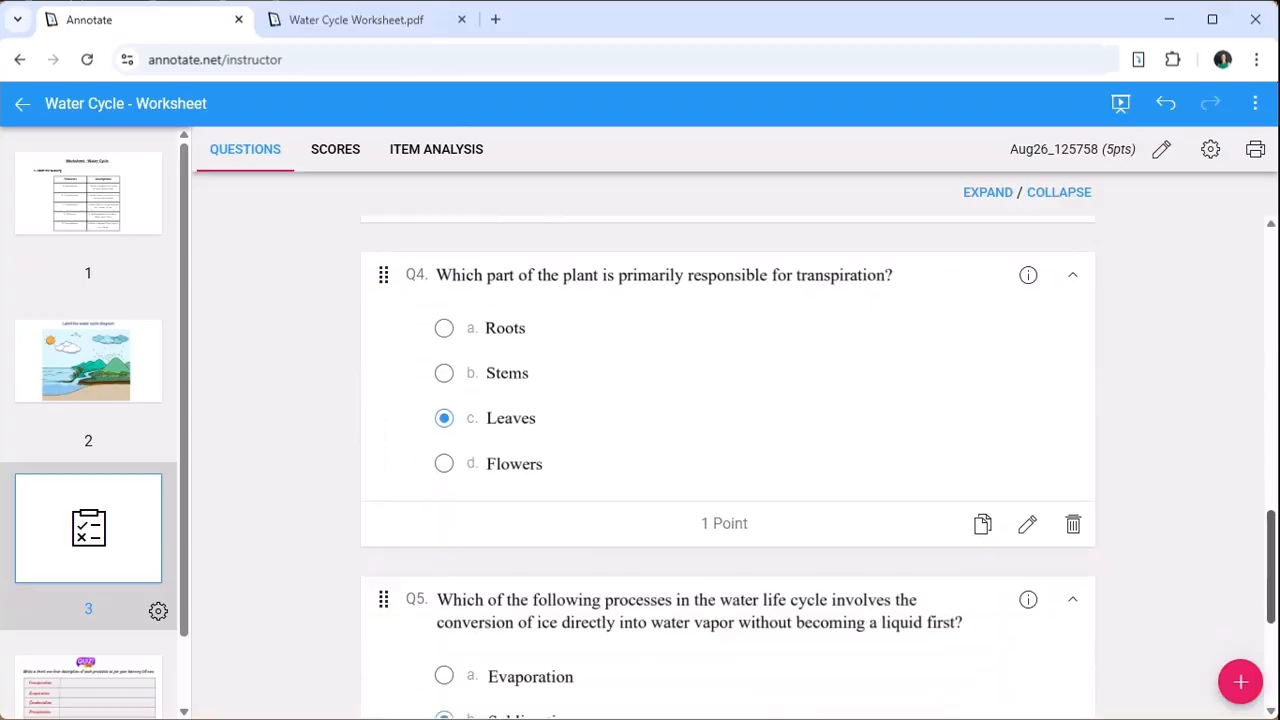
scroll(728, 460, "down", 3)
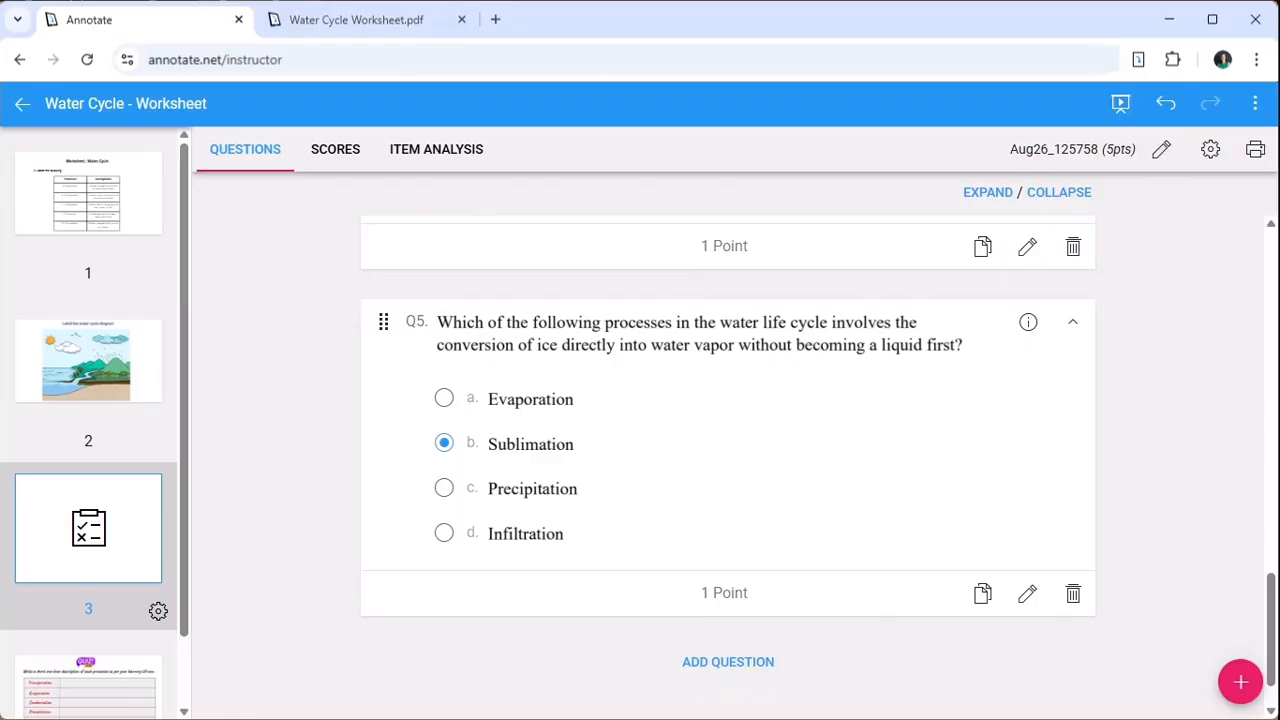
- Return to Water Cycle Worksheet.pdf and start its in-document questions as an assessment for the Grade 4 Science course
left_click(366, 20)
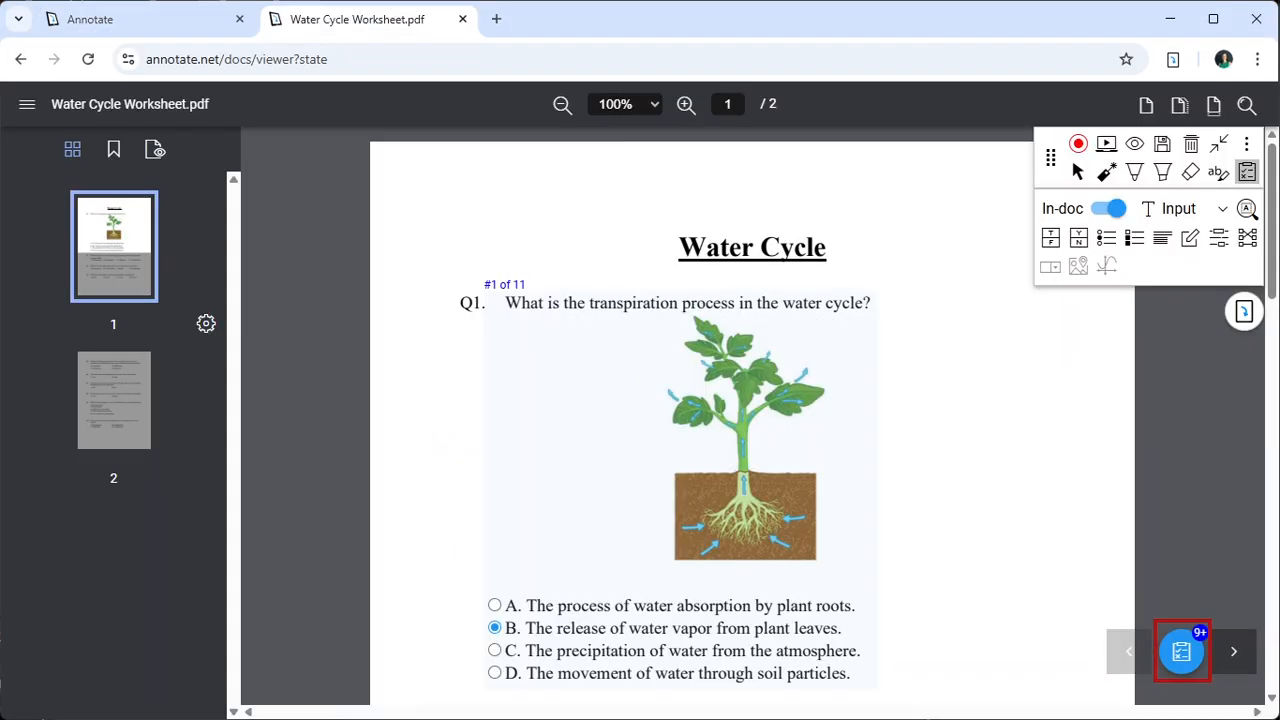
left_click(1182, 651)
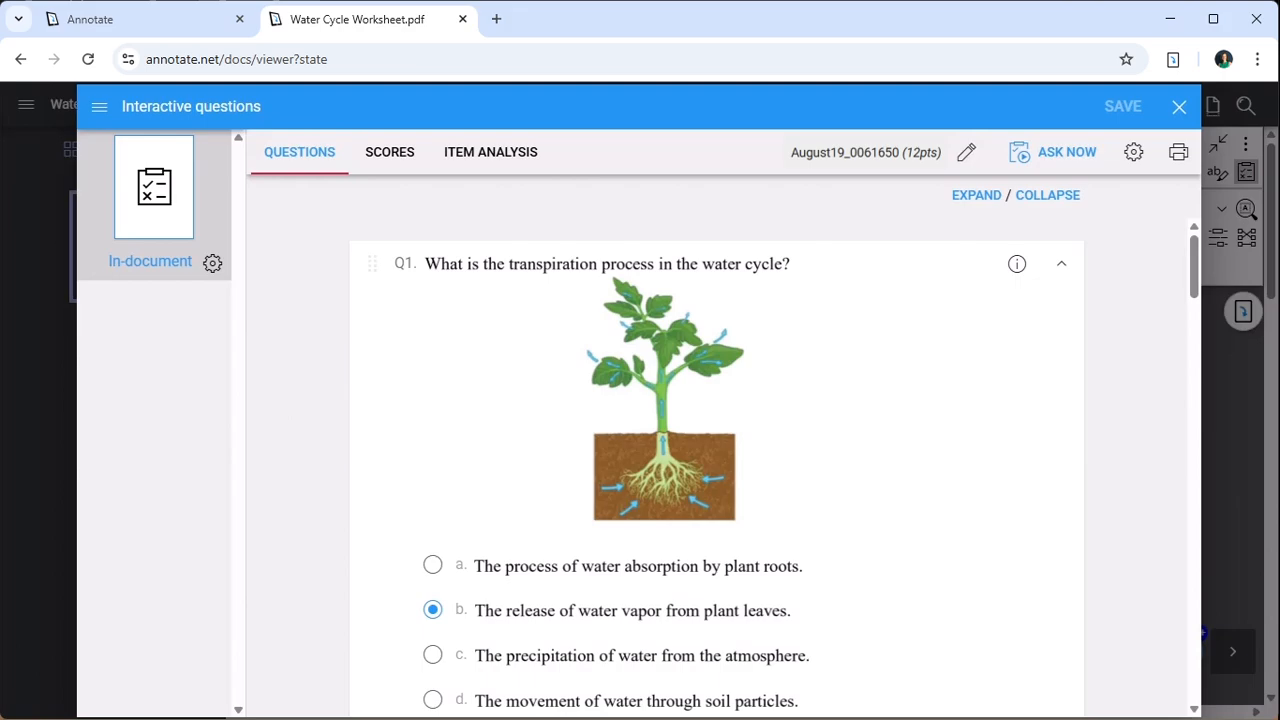
left_click(1060, 152)
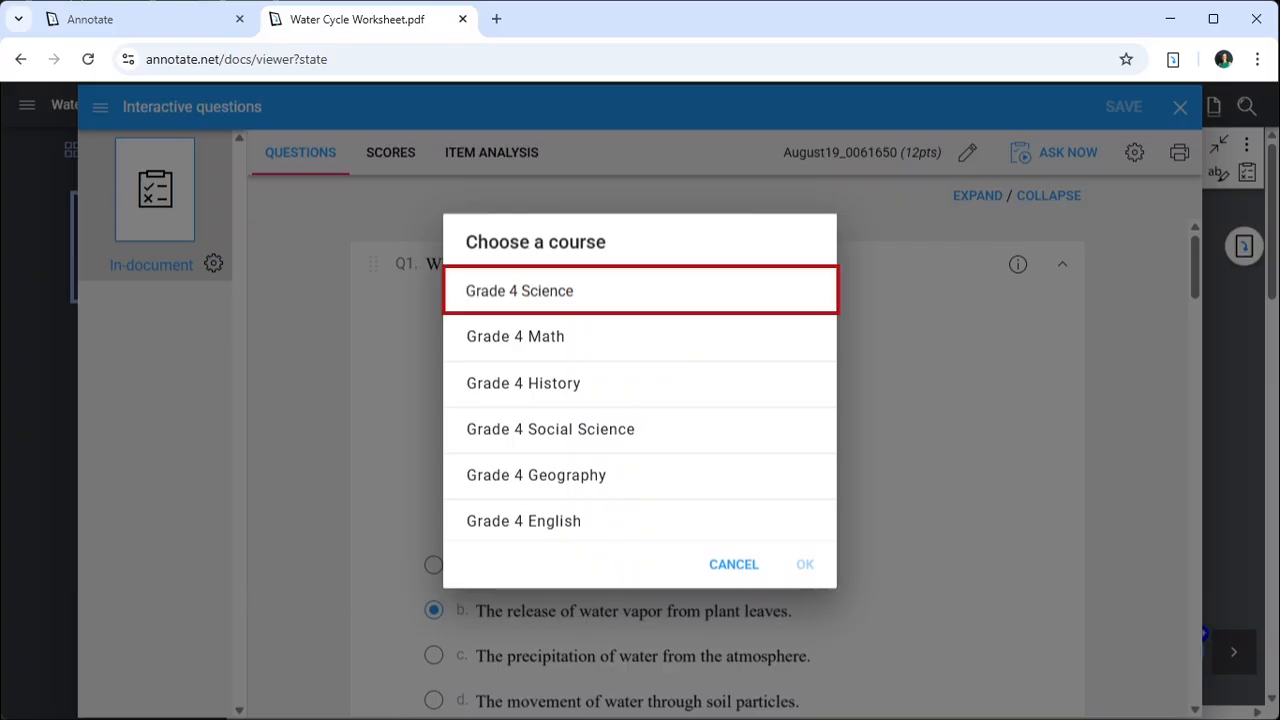
left_click(611, 300)
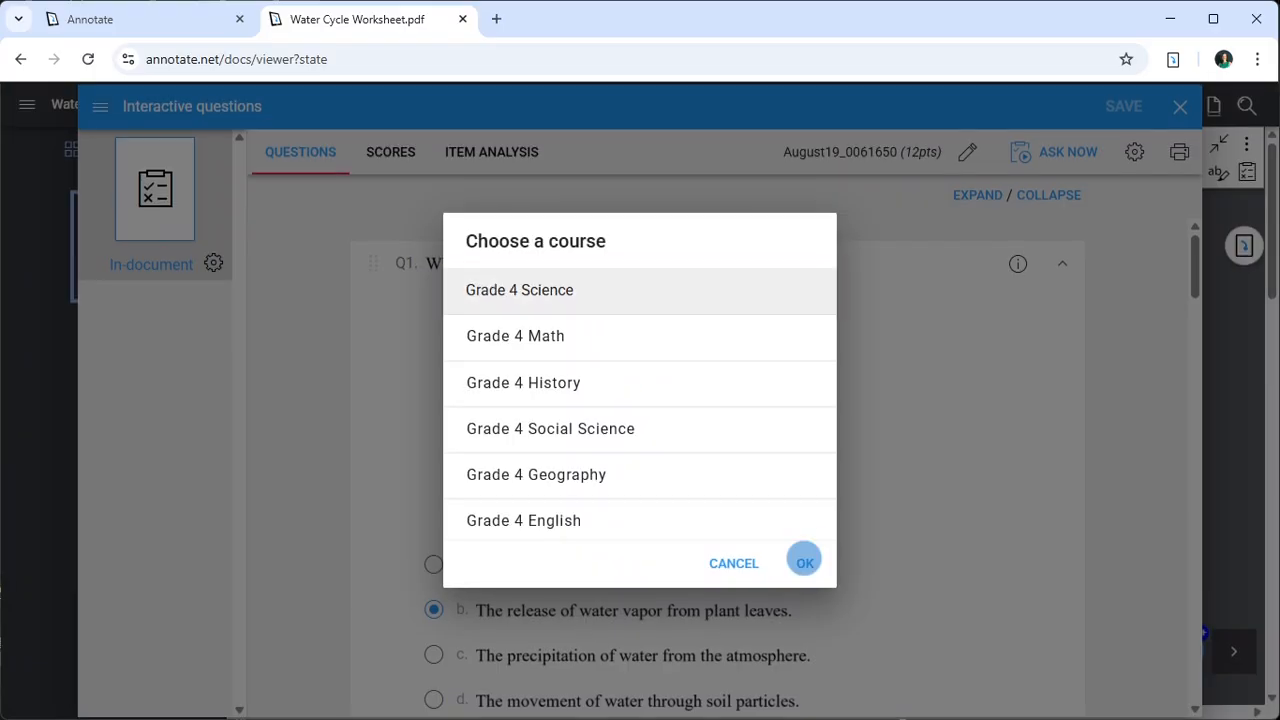
left_click(805, 562)
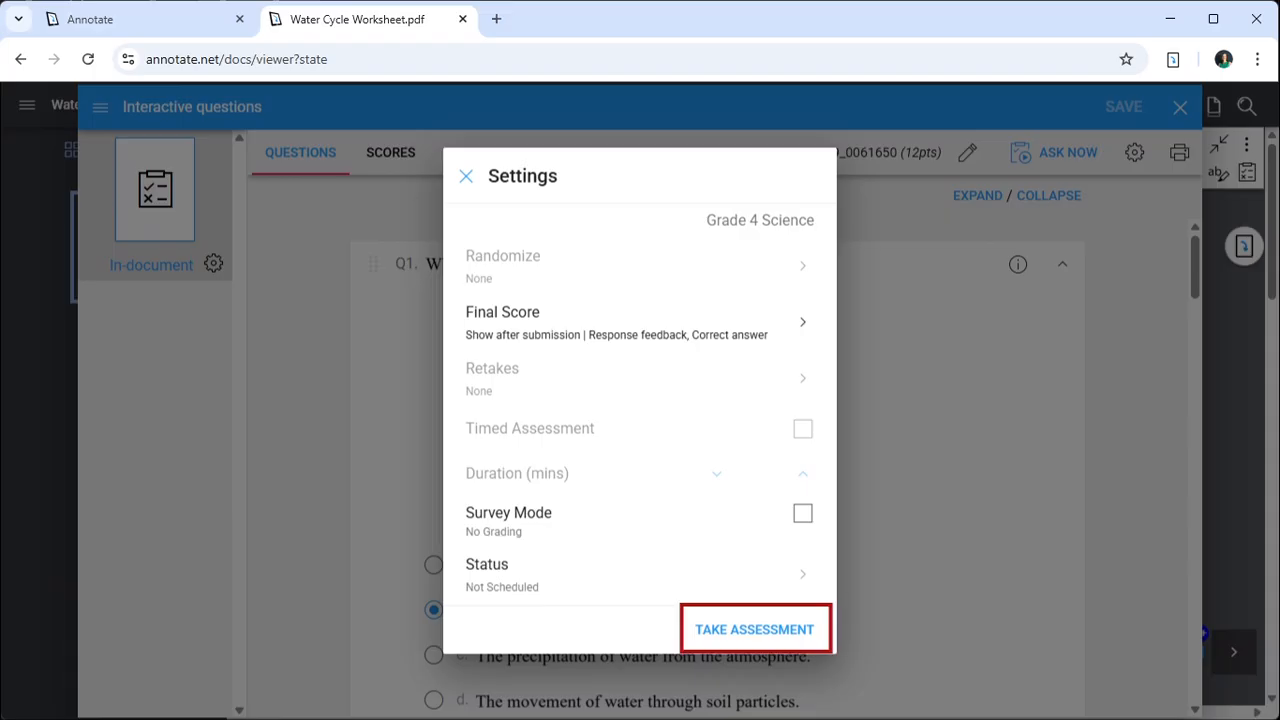
left_click(756, 625)
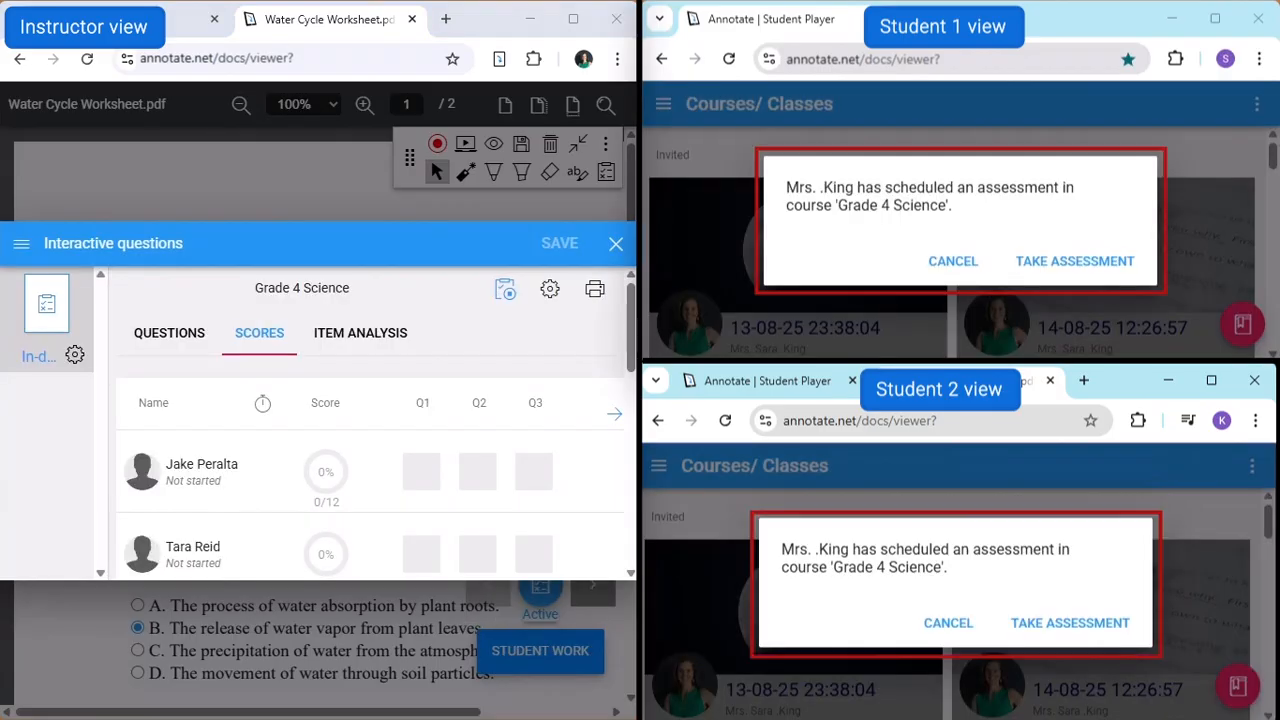
- Accept the scheduled assessment as Student 1 and open it from the Grade 4 Science course as Student 2
left_click(1075, 261)
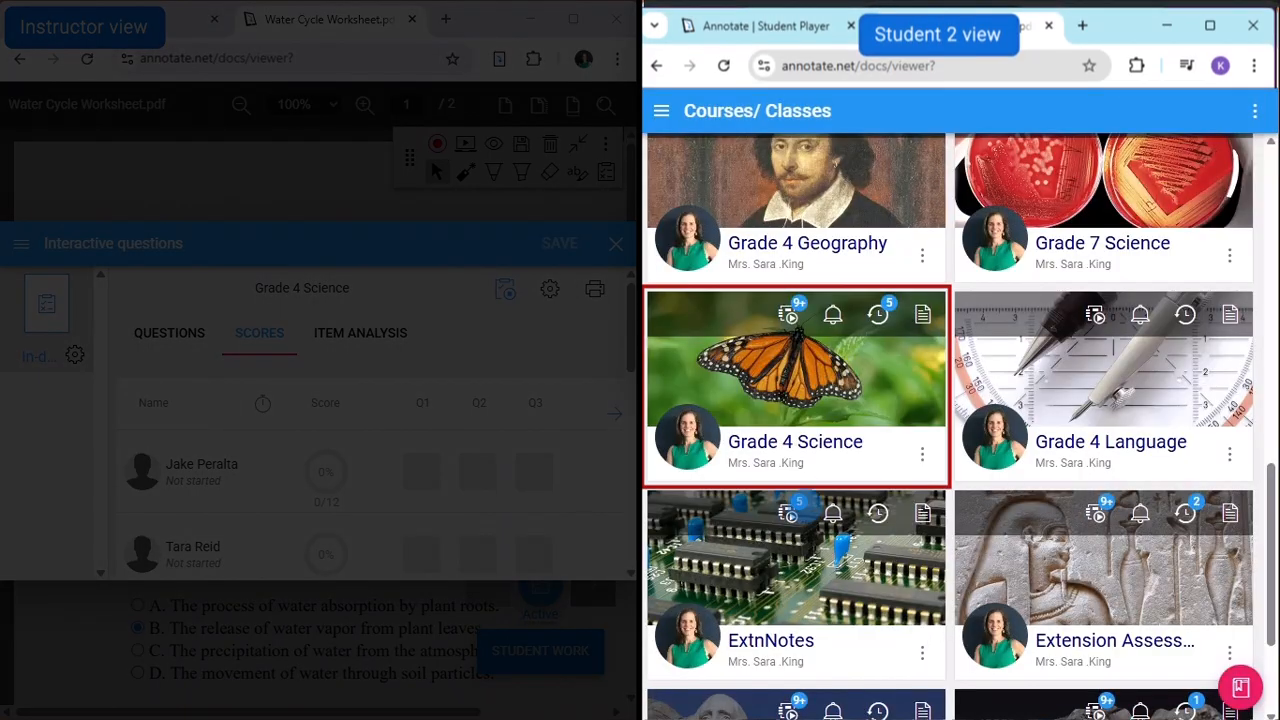
left_click(800, 447)
left_click(1062, 160)
left_click(866, 287)
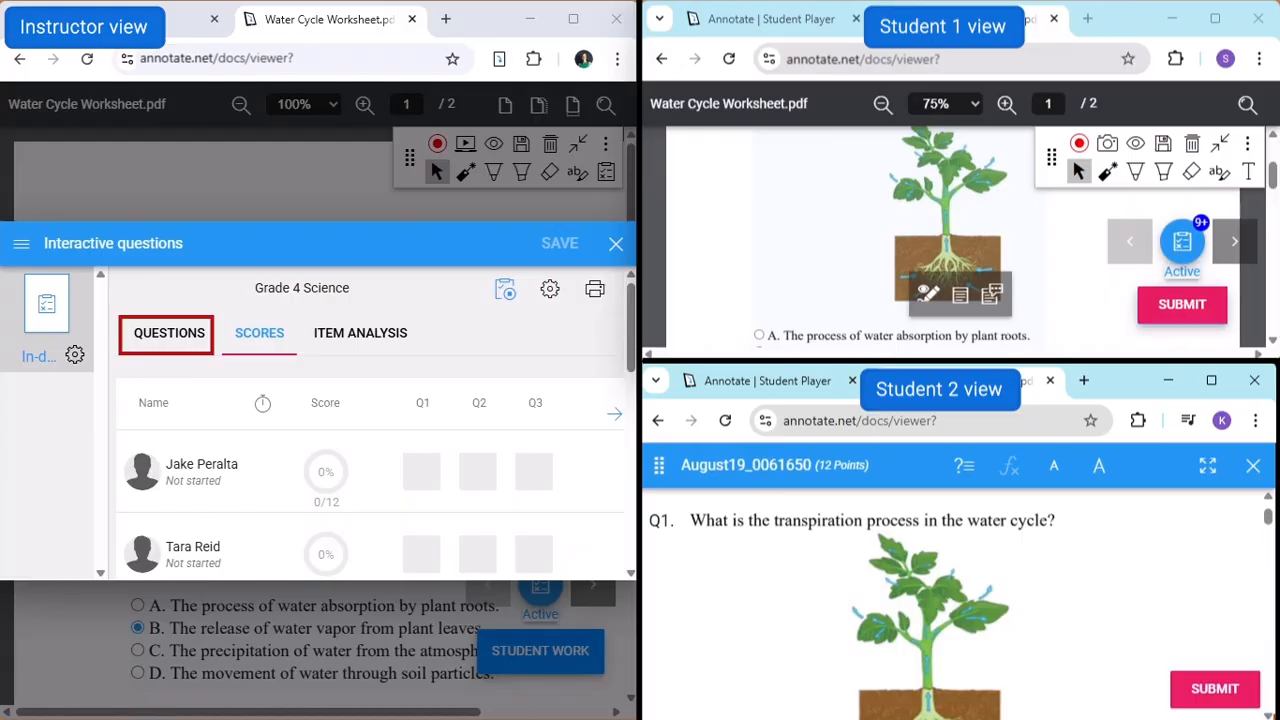
- Answer Q1 as Student 1 with option B, The release of water vapor from plant leaves, and answer Q1 as Student 2
scroll(900, 240, "down", 1)
left_click(760, 258)
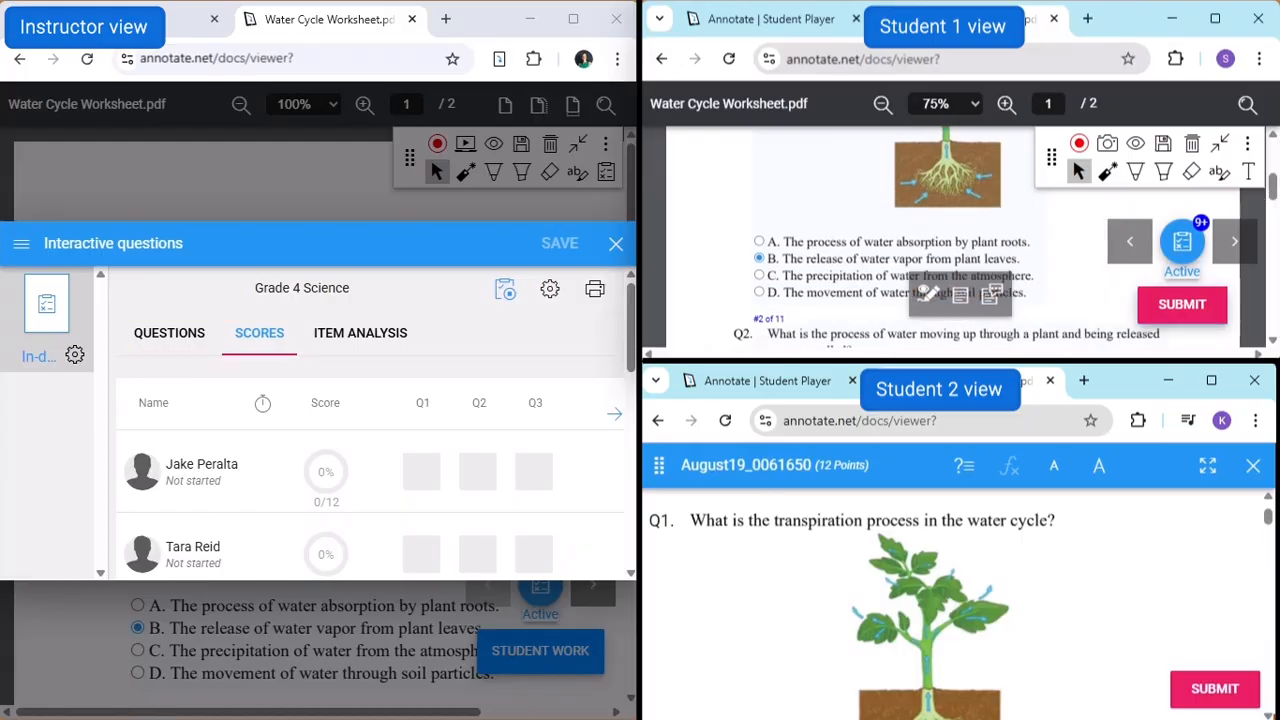
scroll(955, 600, "down", 3)
left_click(659, 657)
scroll(955, 600, "down", 2)
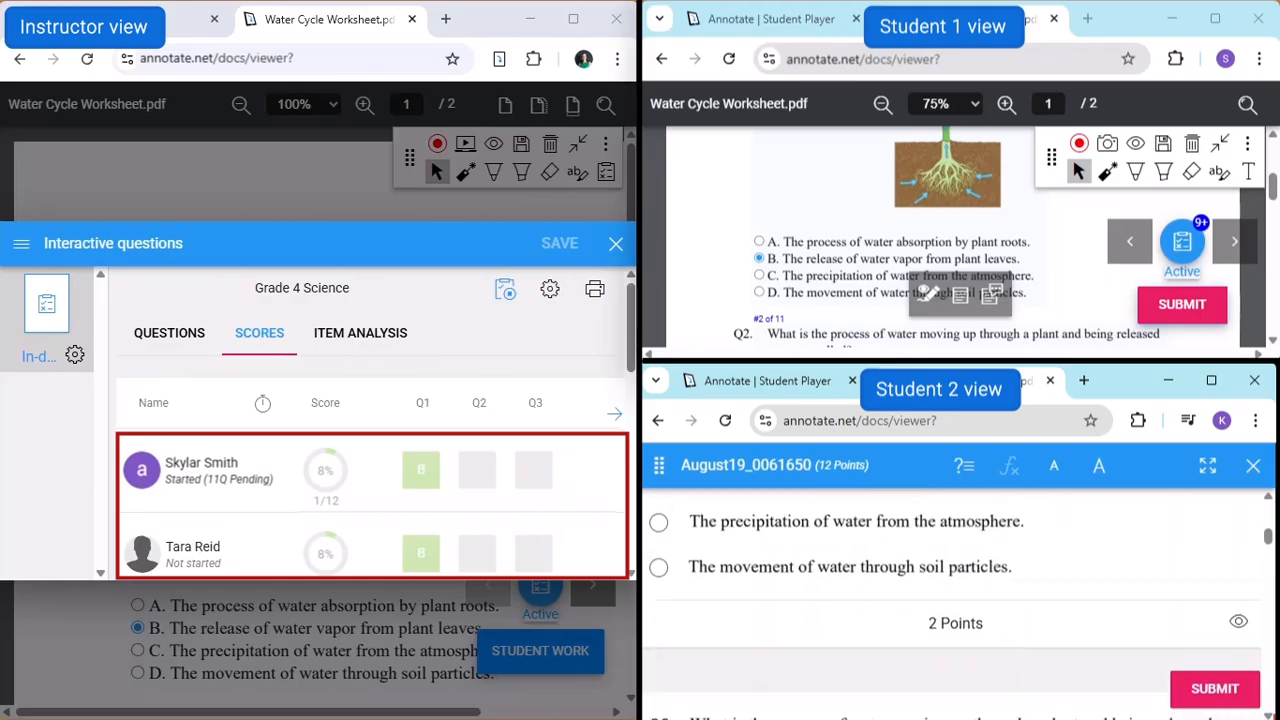
scroll(955, 600, "down", 2)
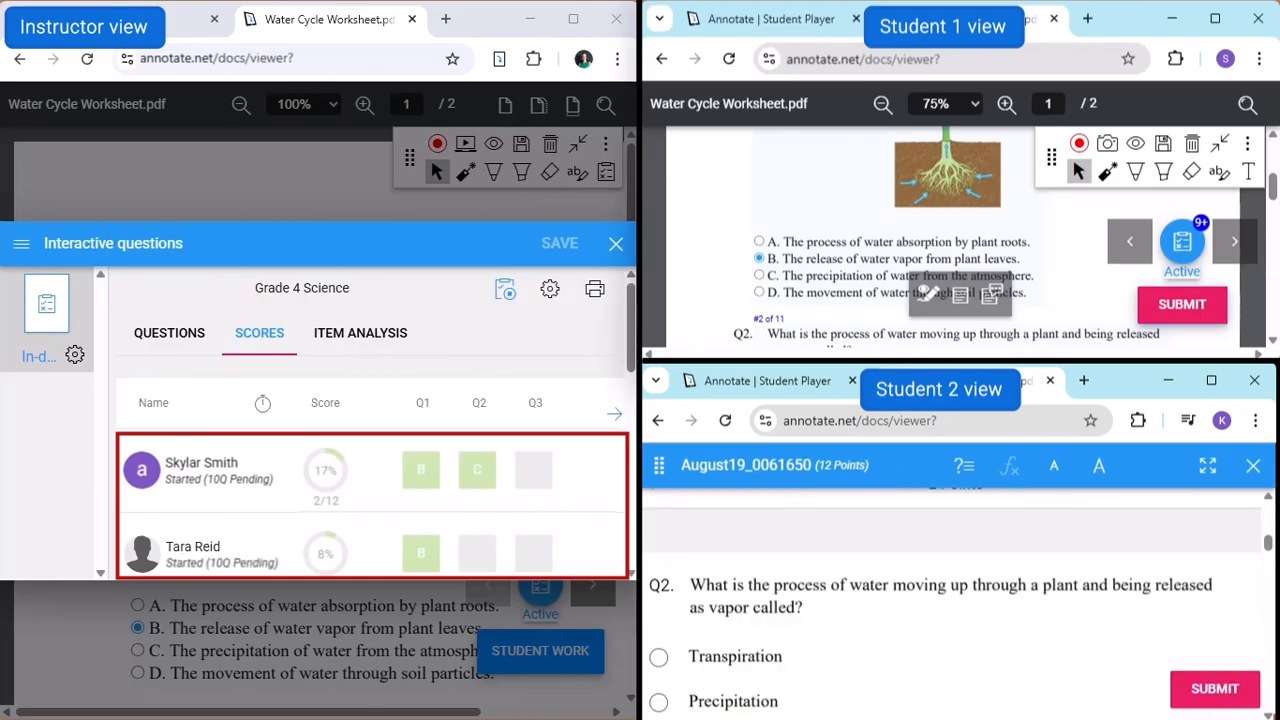
scroll(955, 600, "down", 2)
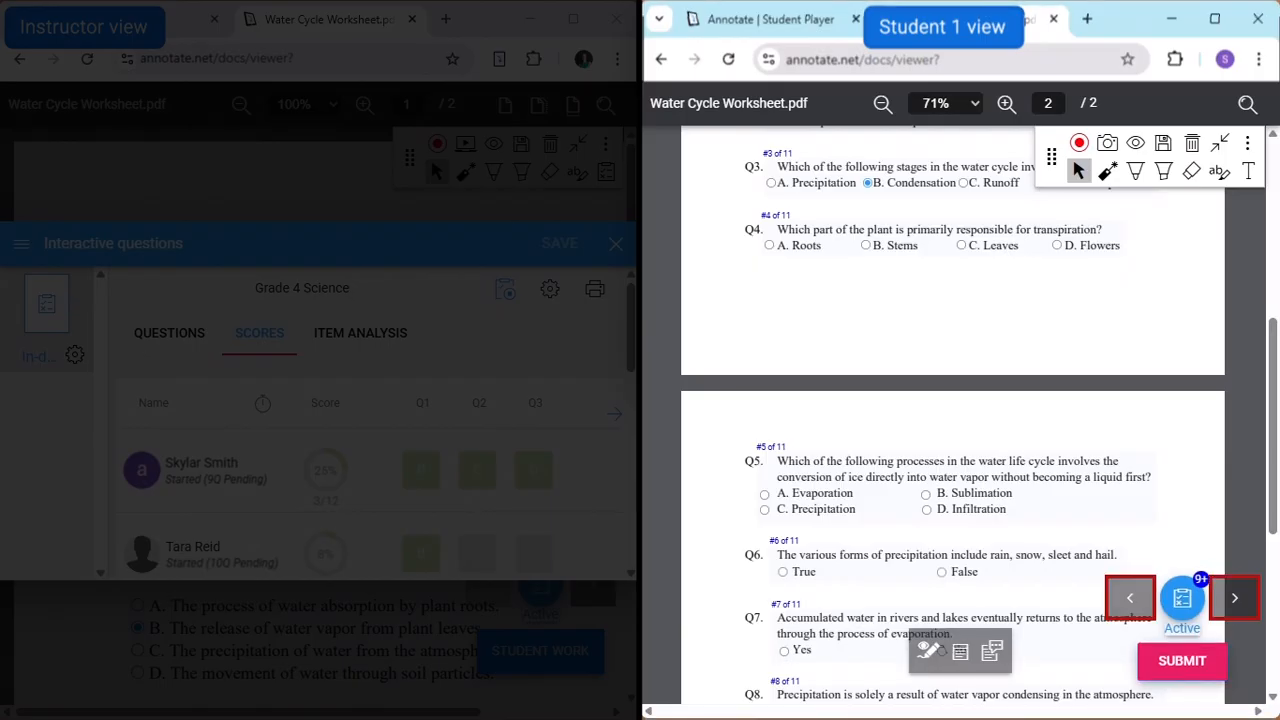
- As Student 1, open the questions in the pop-up view, answer Q4 with Leaves, and return to the worksheet
scroll(955, 450, "down", 1)
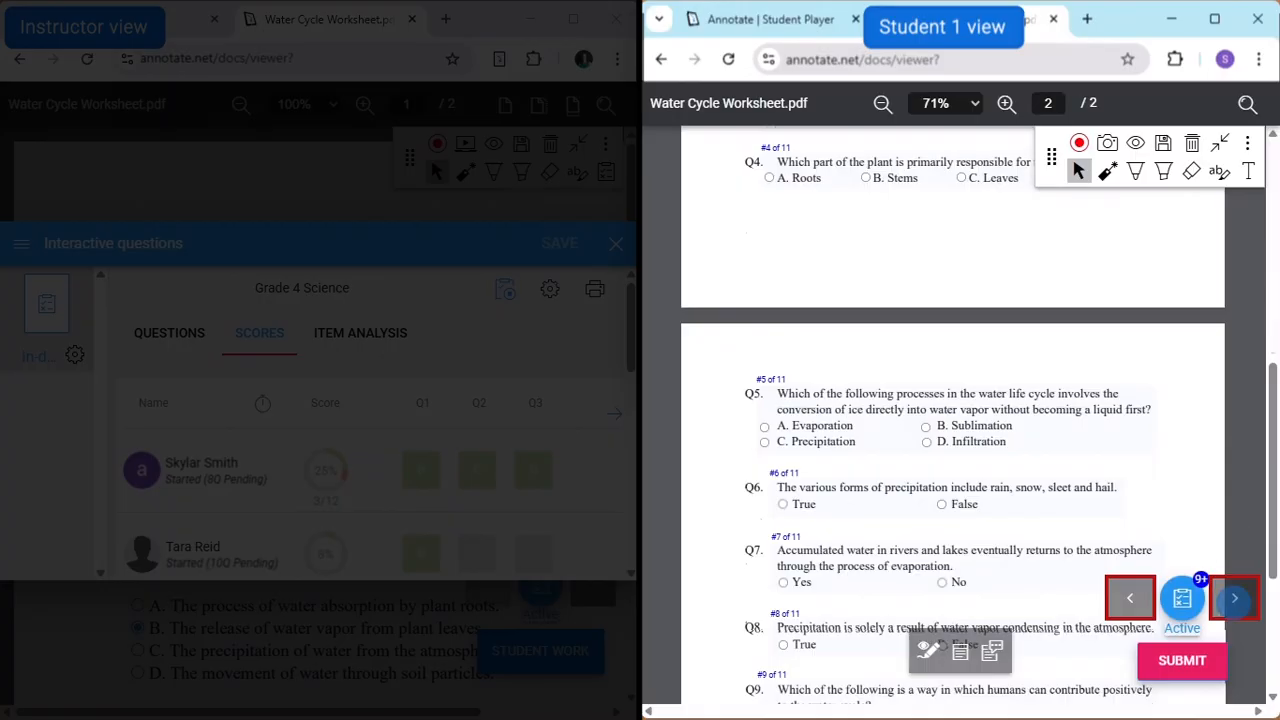
scroll(955, 420, "down", 4)
scroll(1097, 503, "up", 4)
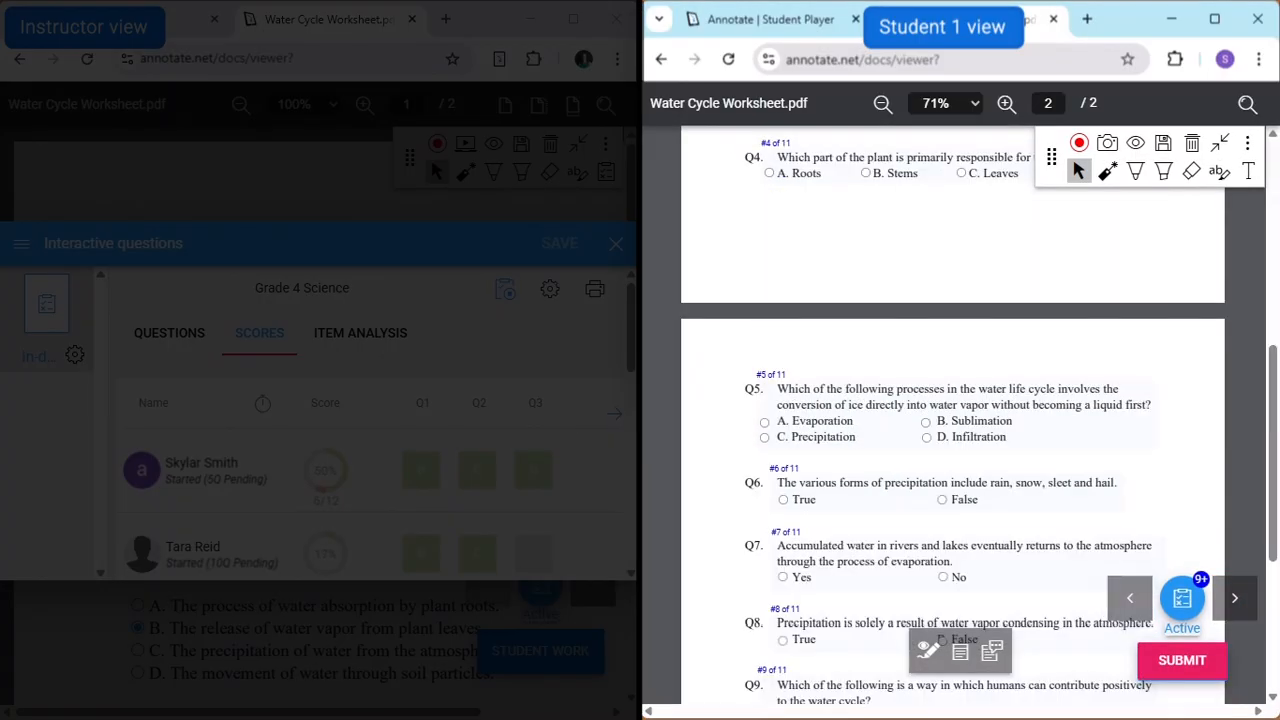
left_click(1182, 597)
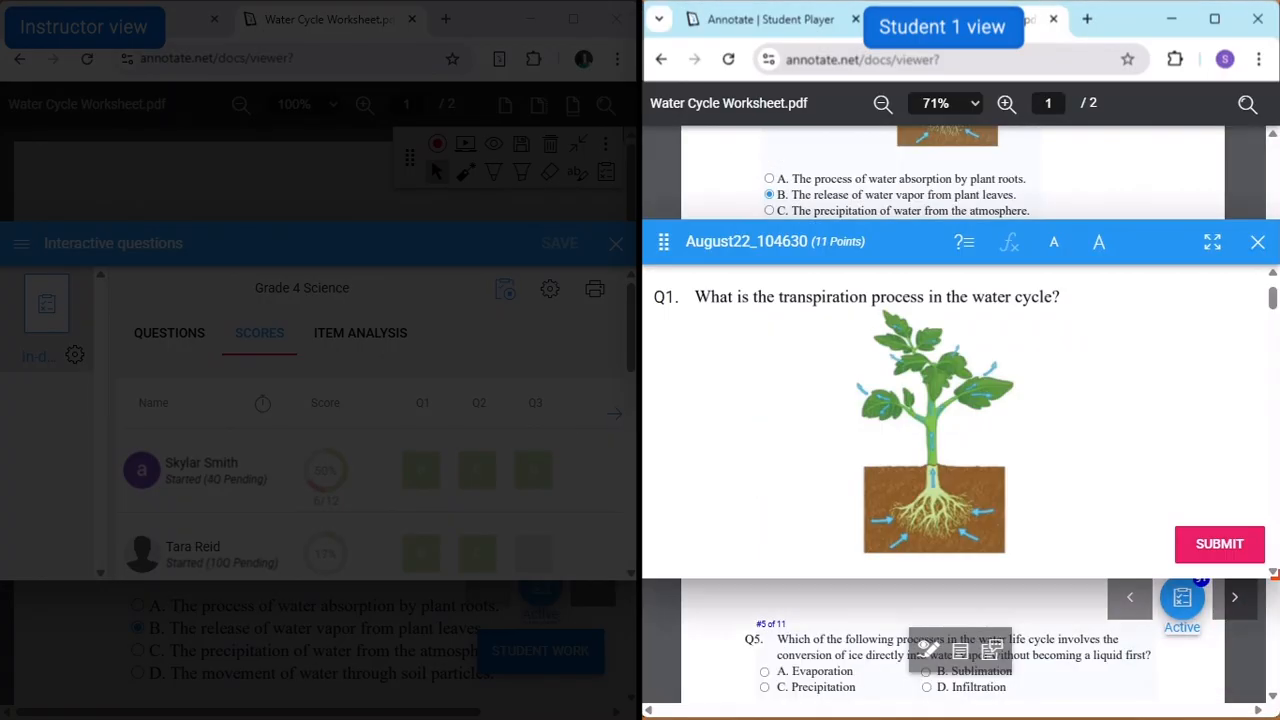
scroll(955, 420, "down", 10)
scroll(955, 420, "down", 3)
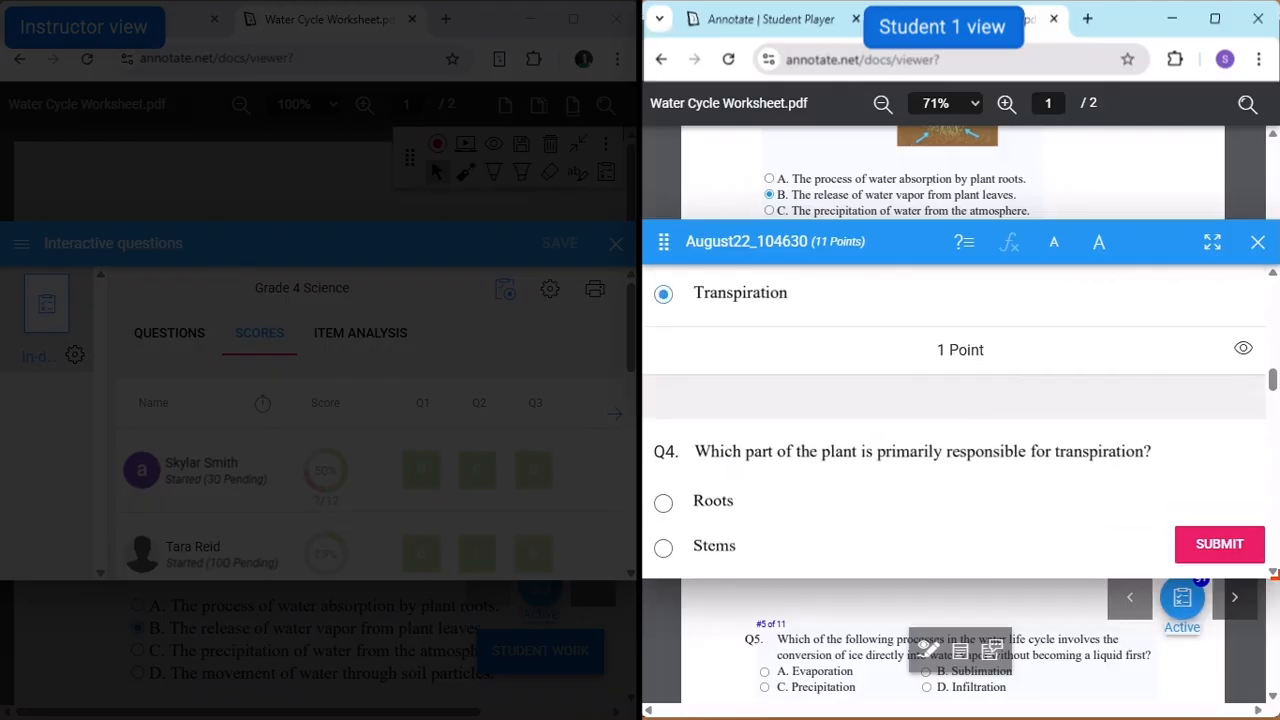
left_click(663, 481)
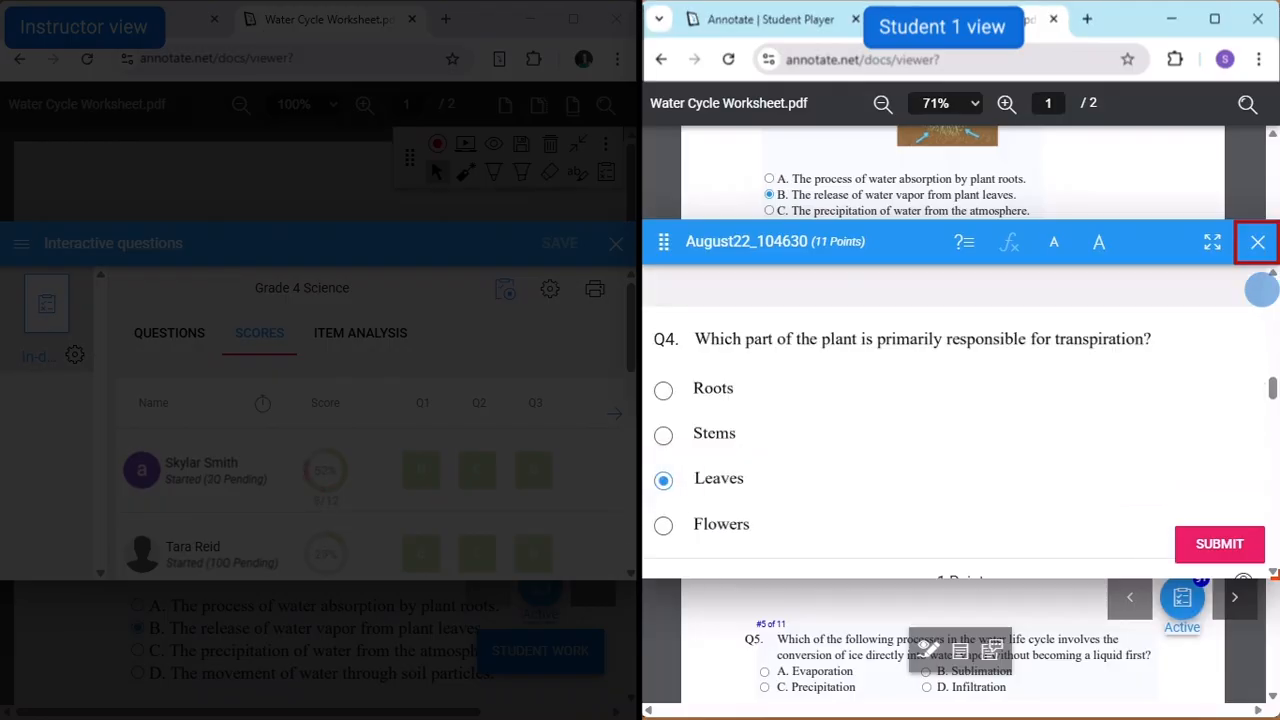
left_click(1258, 242)
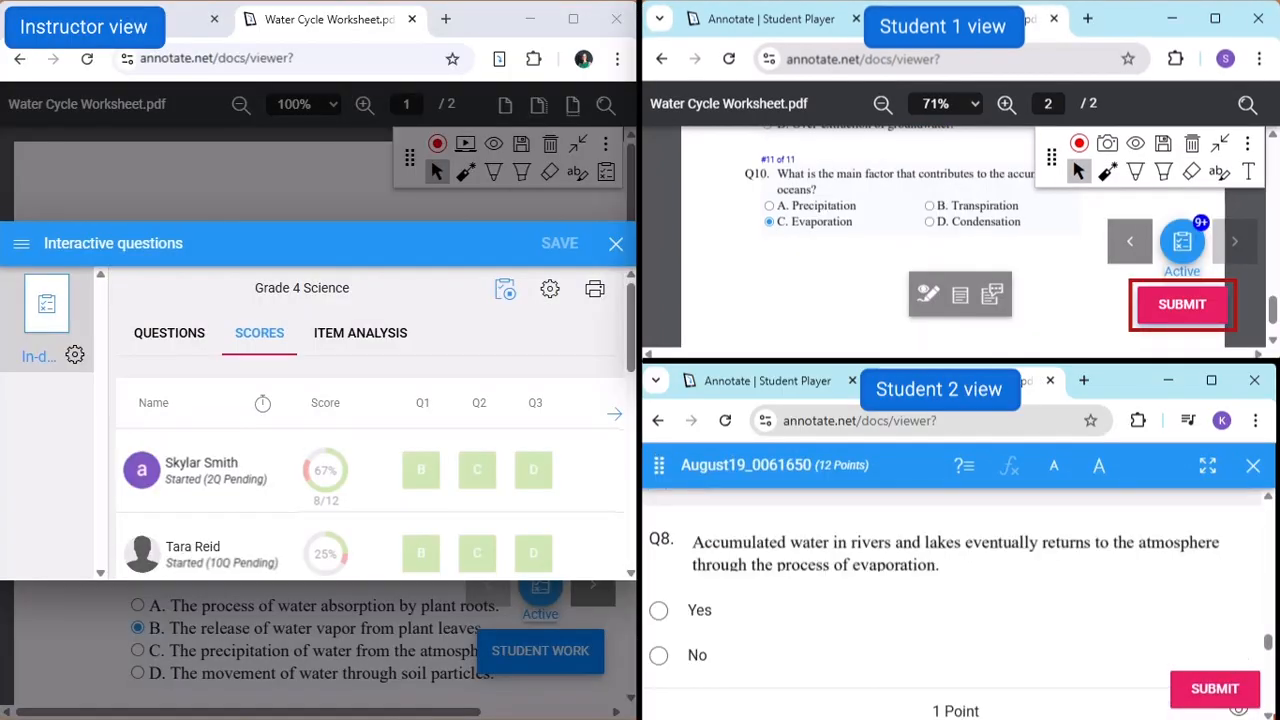
- Submit Student 1's answers immediately, and answer Q8 on accumulated water returning to the atmosphere with Yes as Student 2
left_click(1184, 303)
left_click(1091, 240)
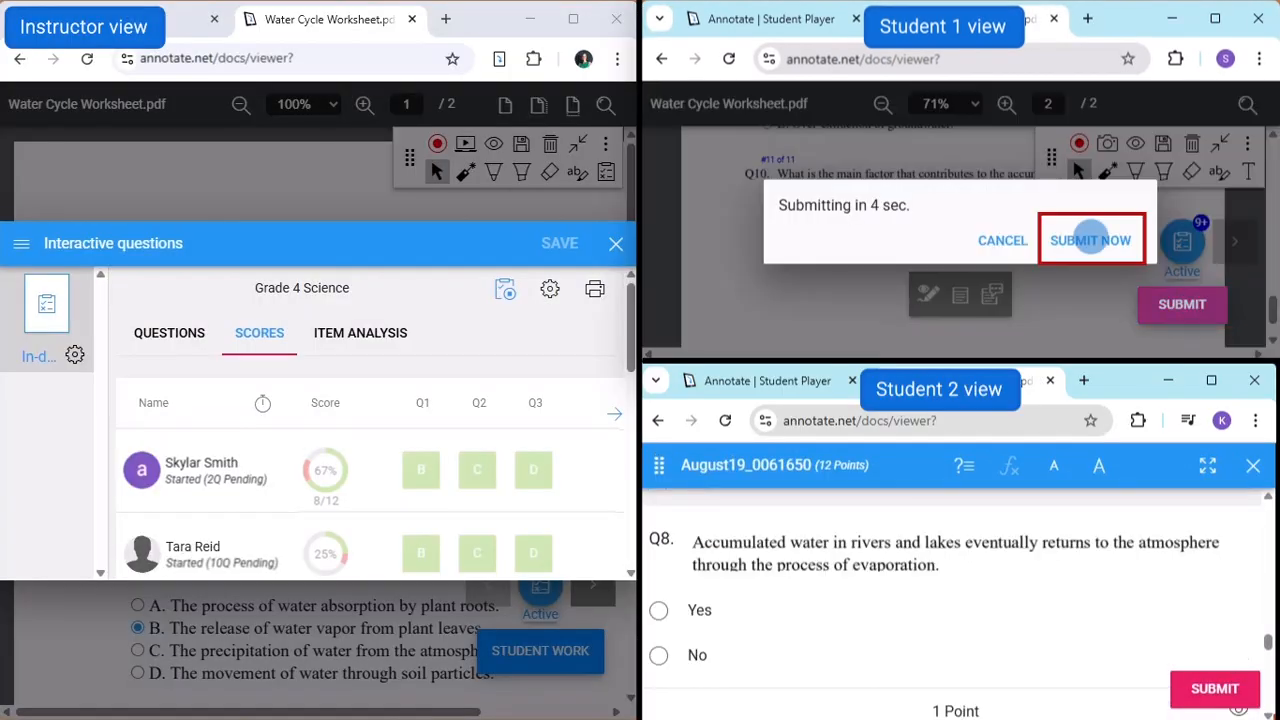
scroll(955, 600, "down", 2)
scroll(955, 600, "up", 2)
left_click(659, 628)
scroll(955, 600, "down", 1)
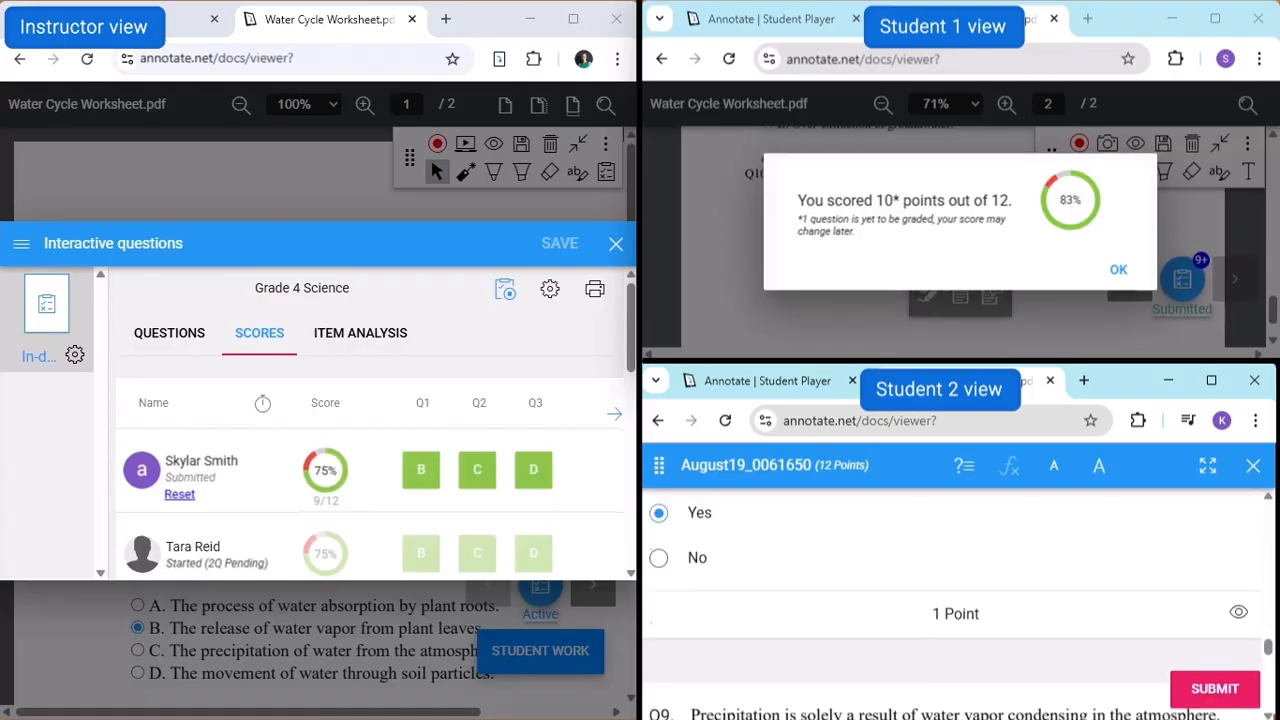
scroll(955, 600, "down", 1)
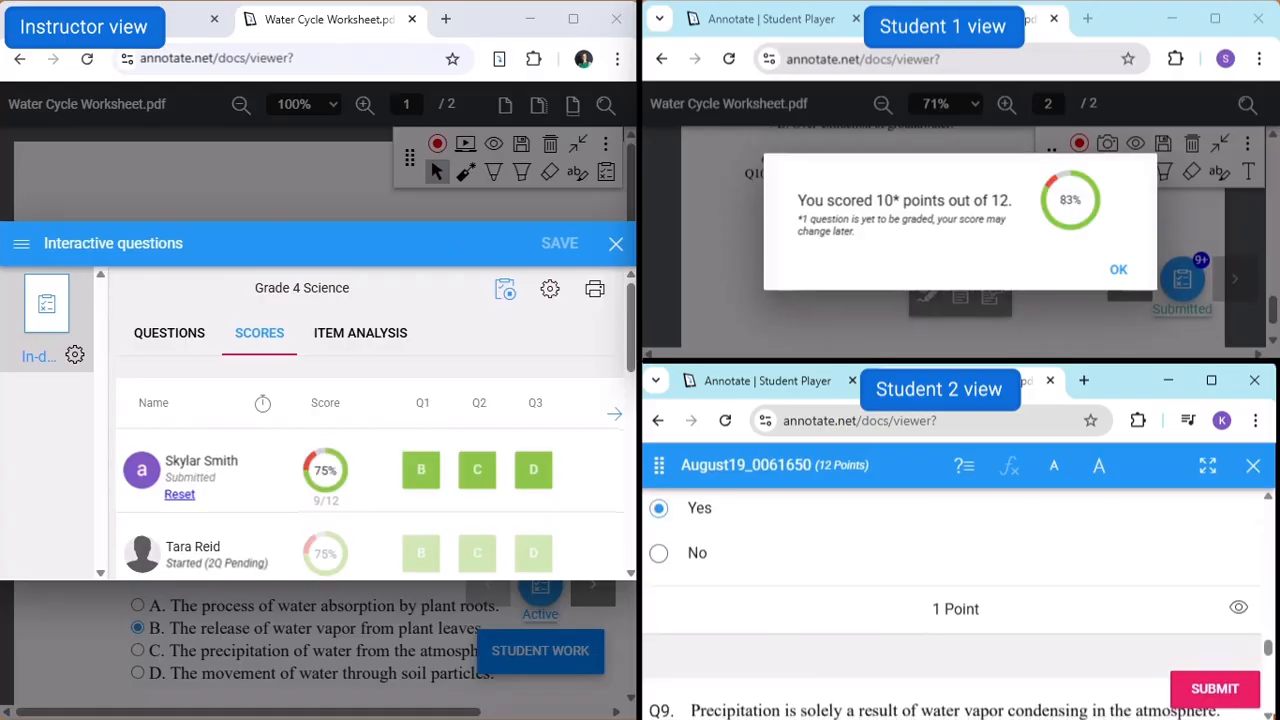
scroll(955, 600, "down", 1)
- In the instructor view, end the activity so that all saved student responses are submitted for grading
left_click(506, 289)
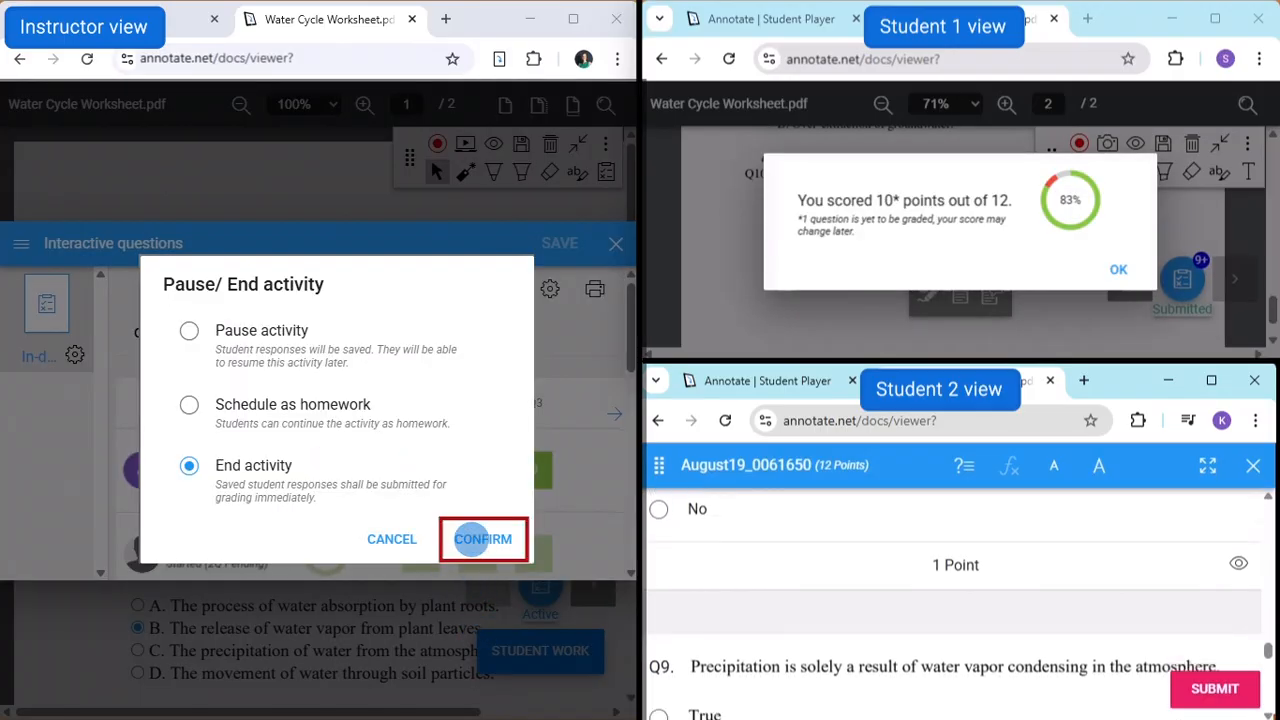
left_click(483, 538)
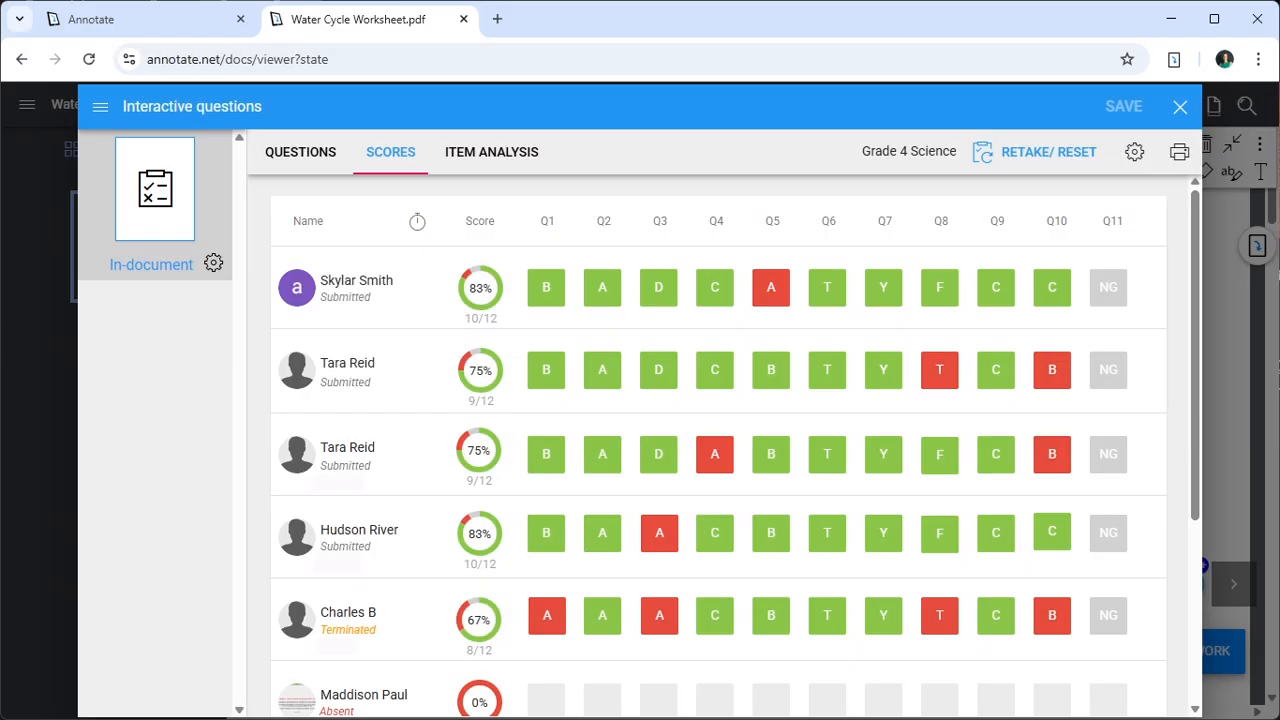
- Open the first student's submission, award 1/1 for the Q11 short answer, and save the feedback comment "Good Job!"
left_click(356, 286)
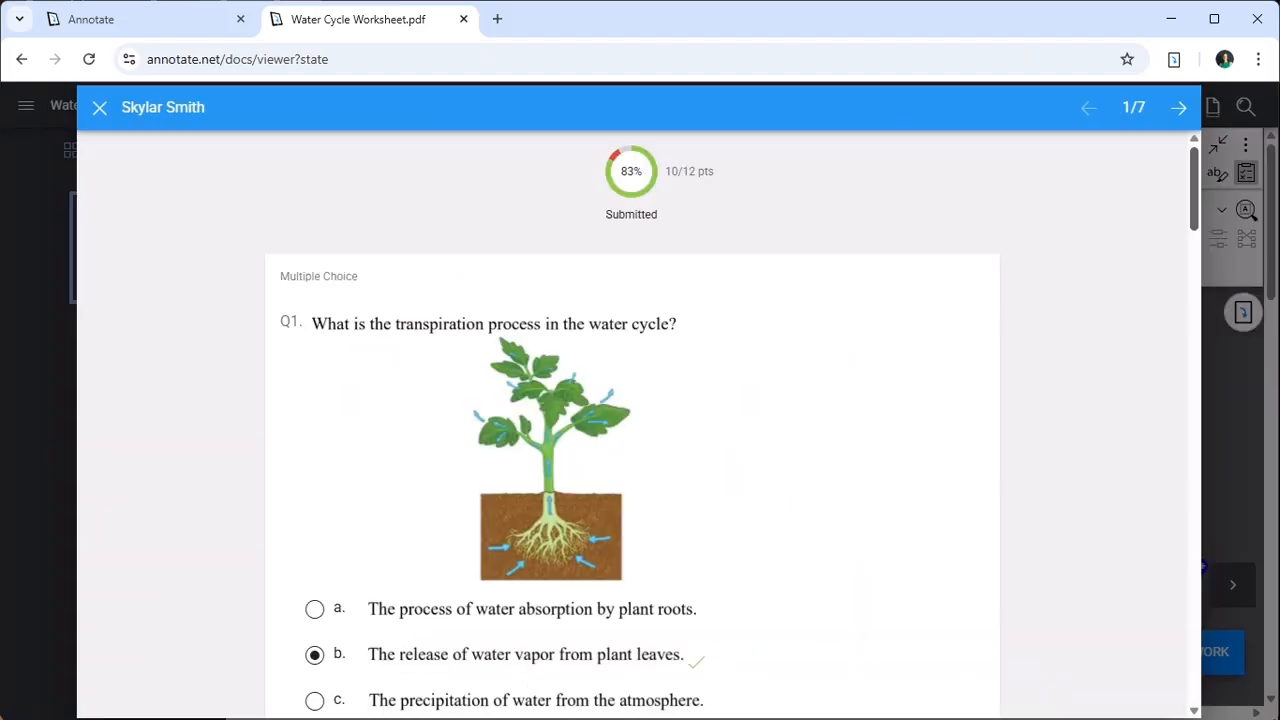
scroll(632, 420, "down", 20)
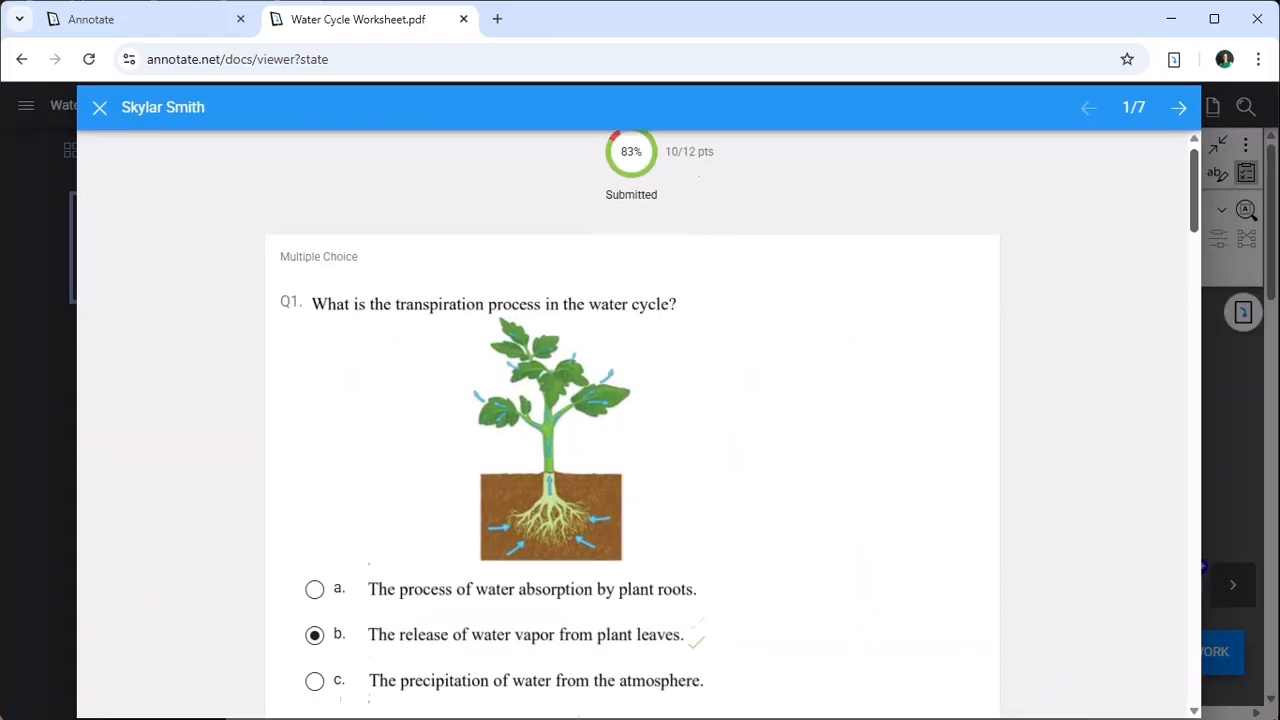
scroll(632, 420, "down", 1)
left_click(934, 646)
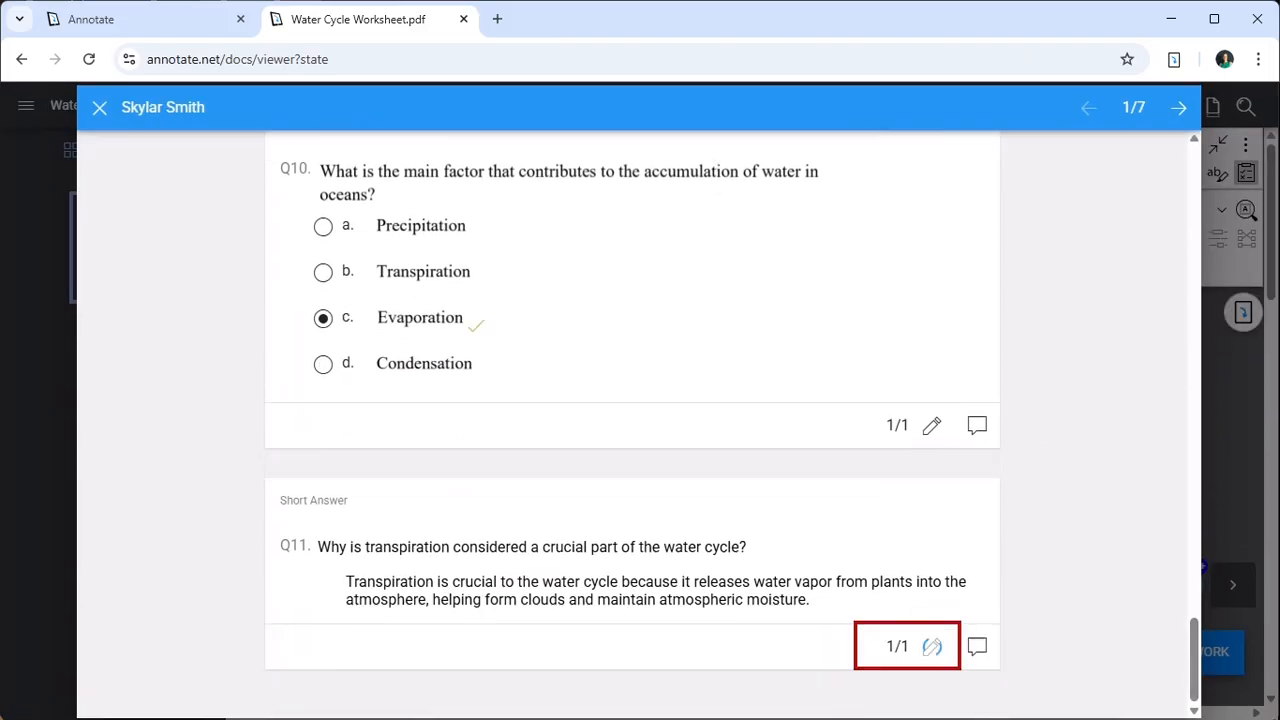
left_click(977, 646)
type("Good Job!")
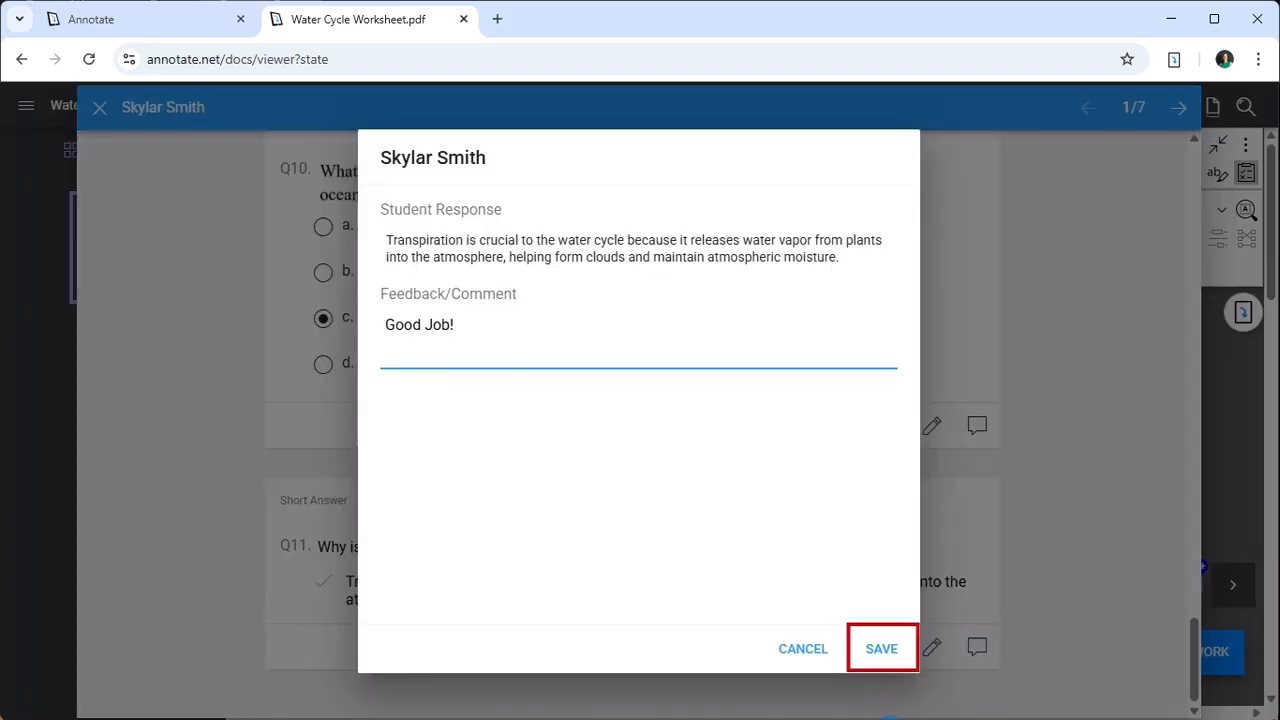
left_click(881, 648)
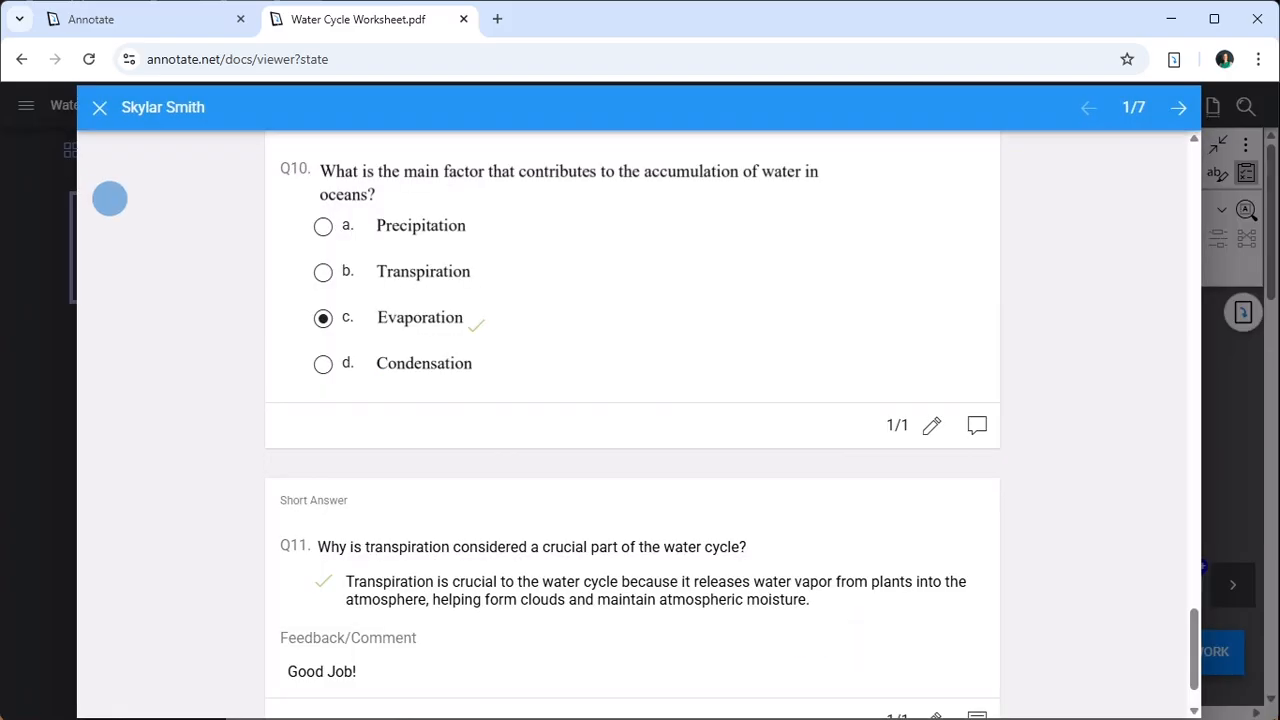
- Close the graded submission and view the item analysis for the in-document questions
left_click(100, 107)
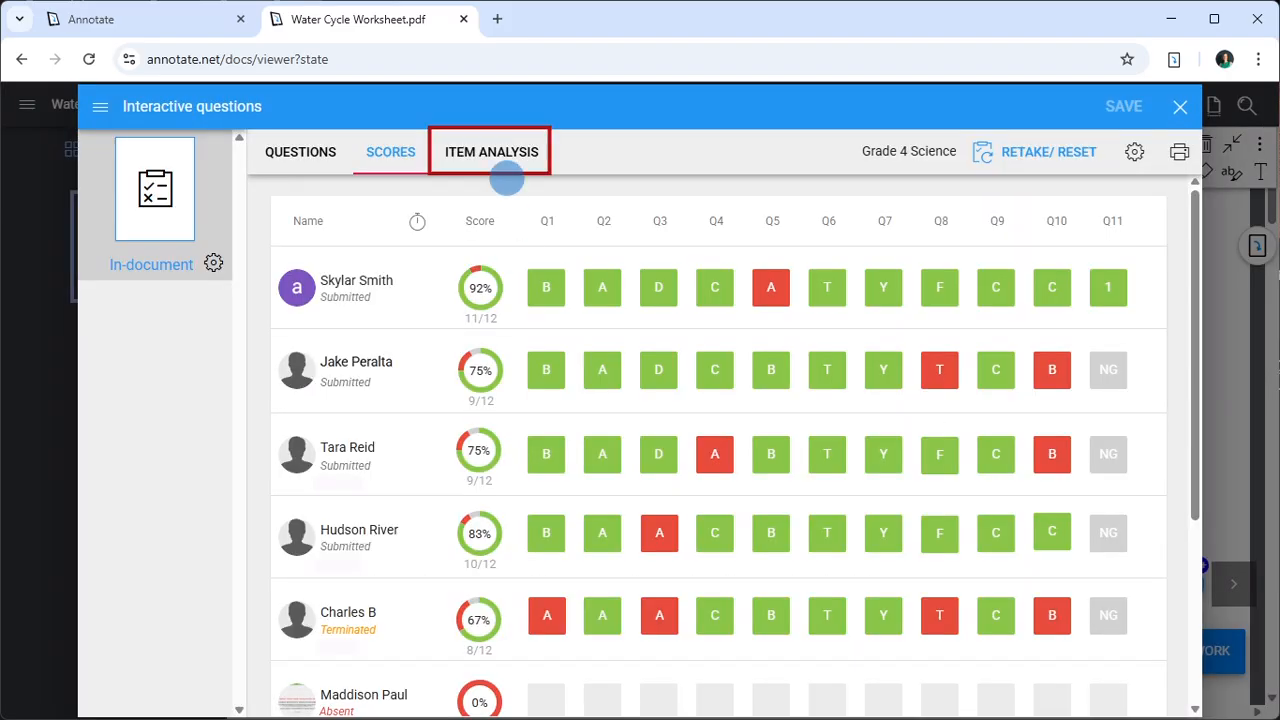
left_click(500, 152)
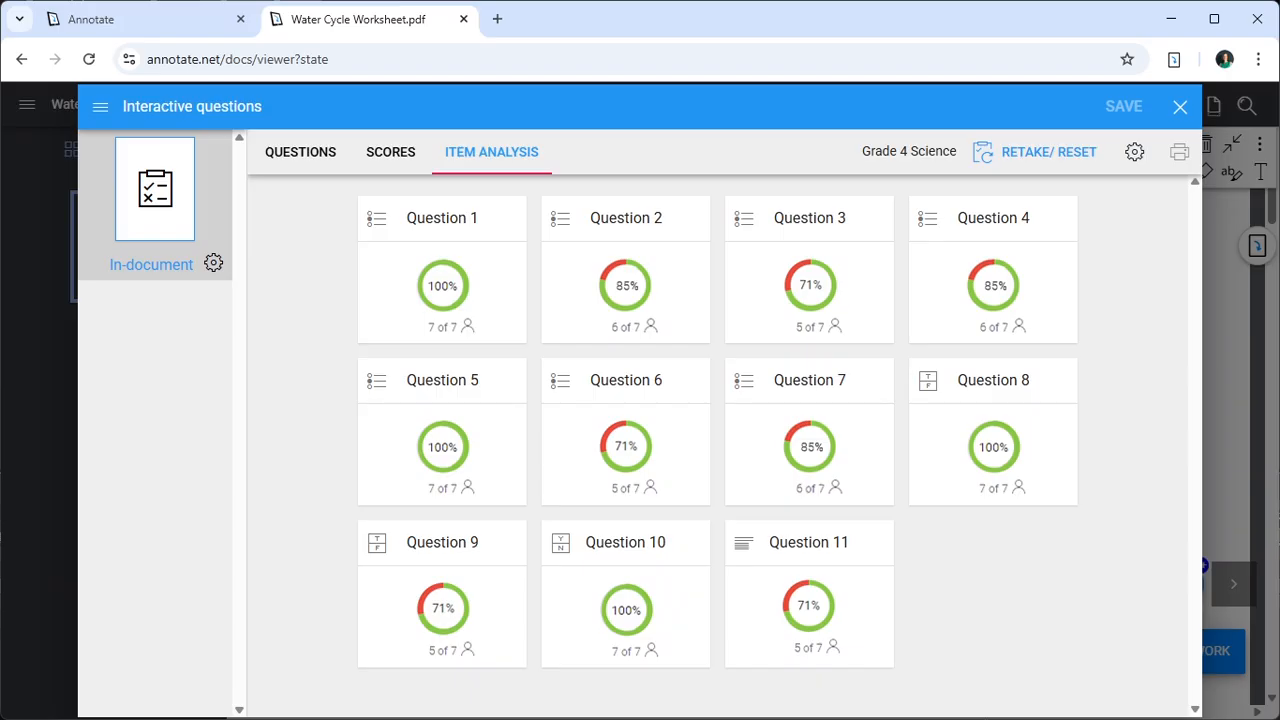
- Open the Grade 4 Science course and bring up the interactive questions of the first recent file, the Water Life Cycle worksheet
left_click(130, 19)
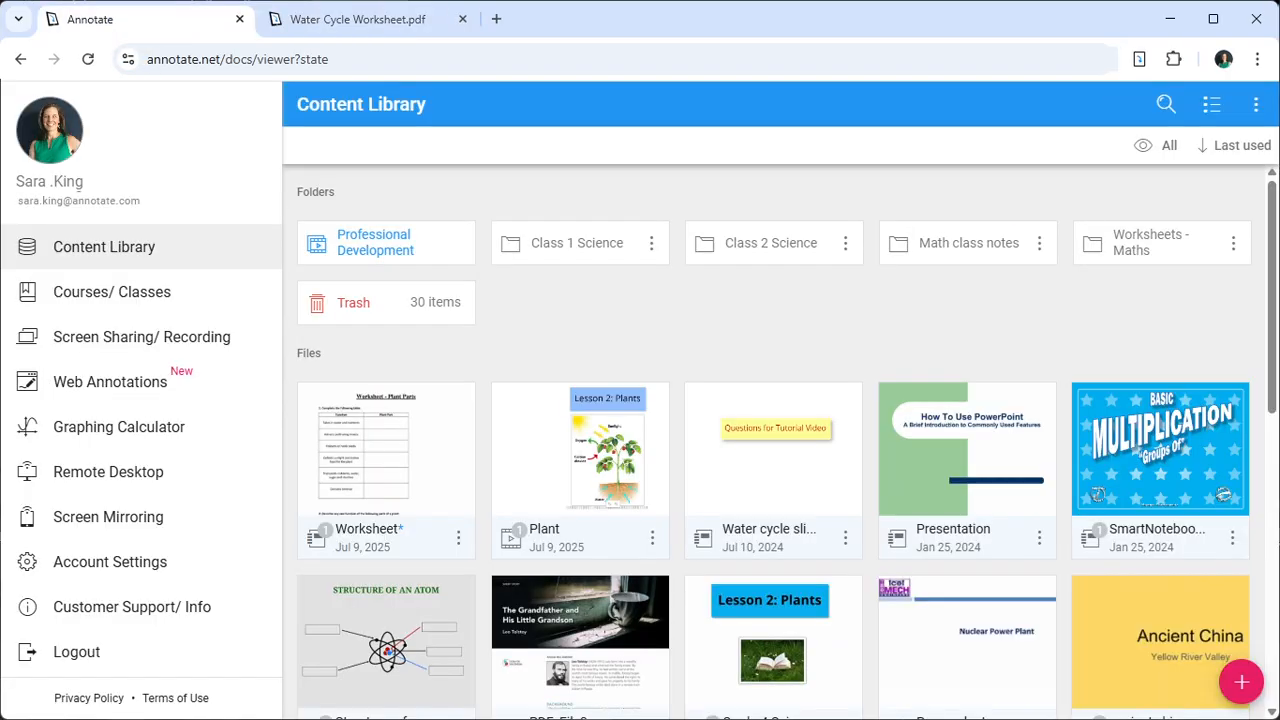
left_click(129, 300)
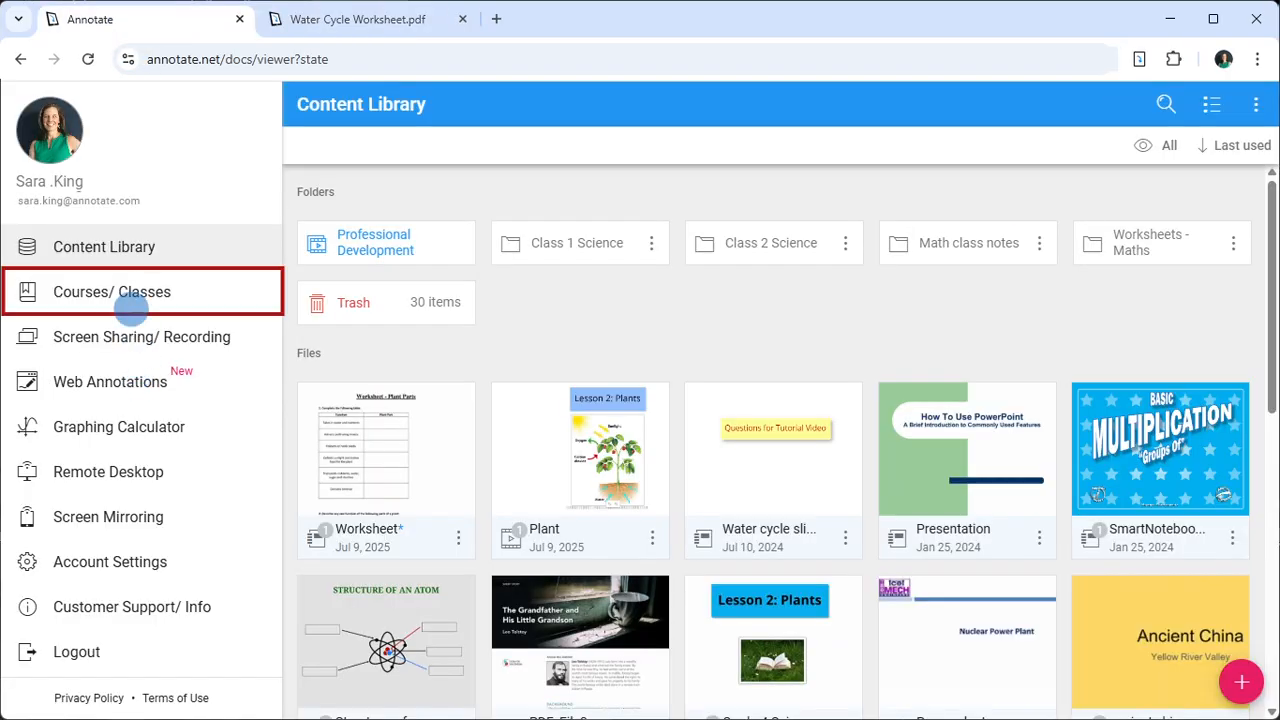
left_click(771, 547)
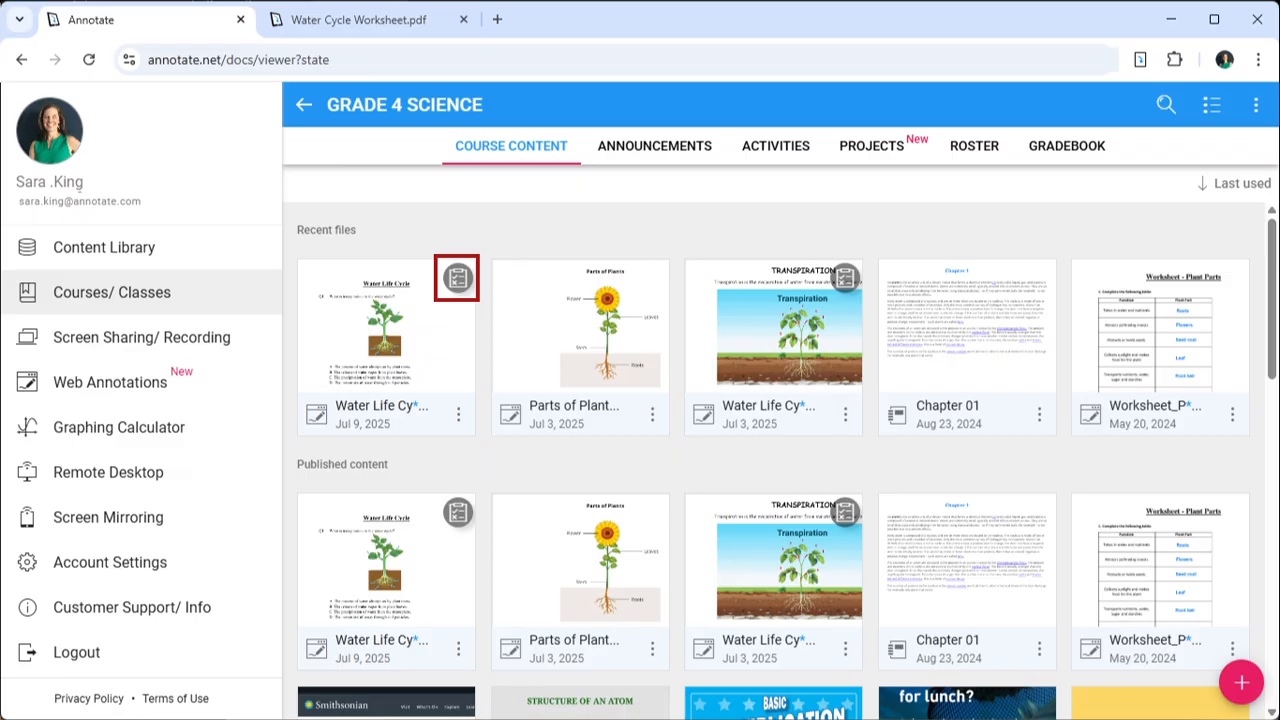
left_click(457, 279)
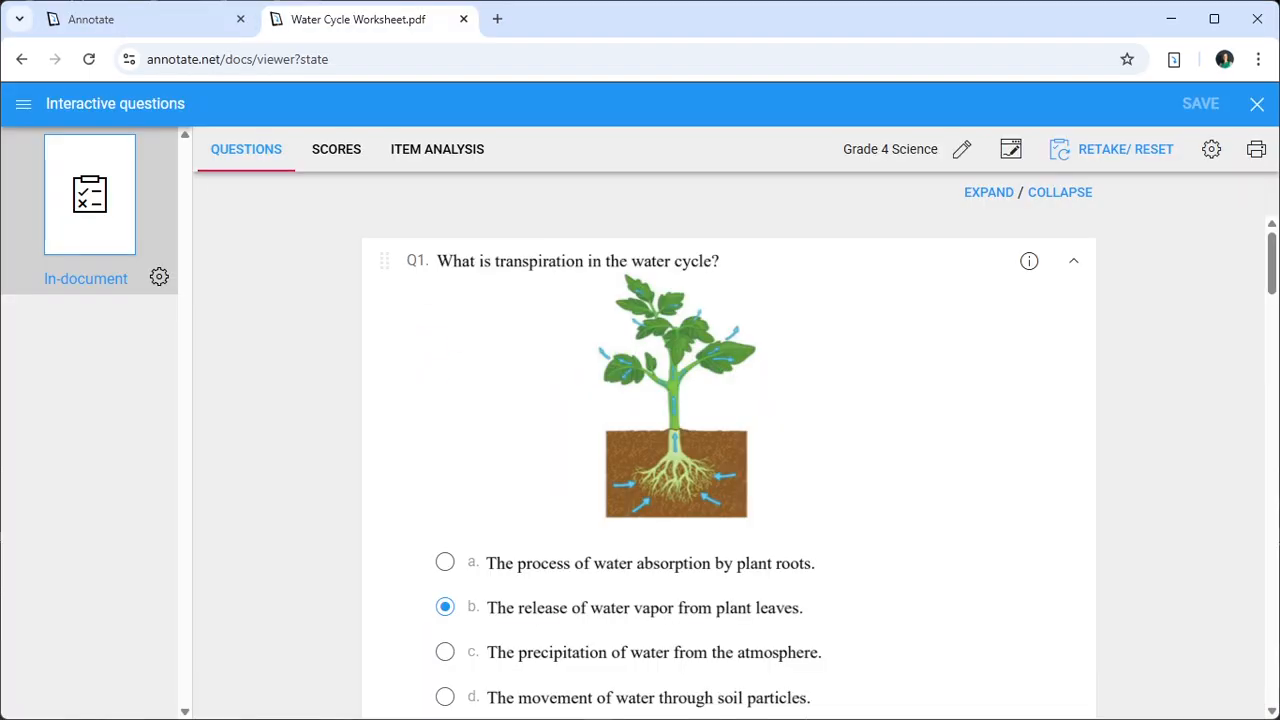